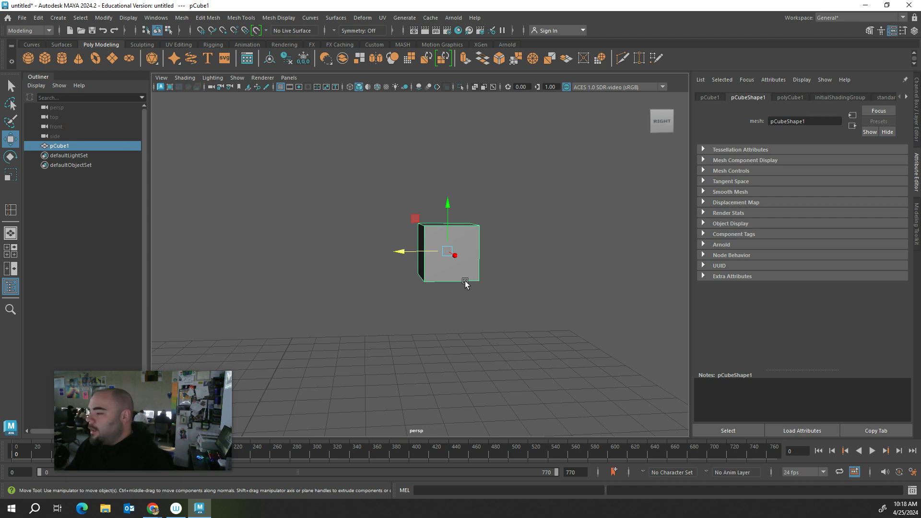
# Step: Check the street light reference image in Google Slides and return to Maya
pyautogui.keyDown('alt'); pyautogui.moveTo(463, 278); pyautogui.dragTo(458, 264); pyautogui.keyUp('alt')
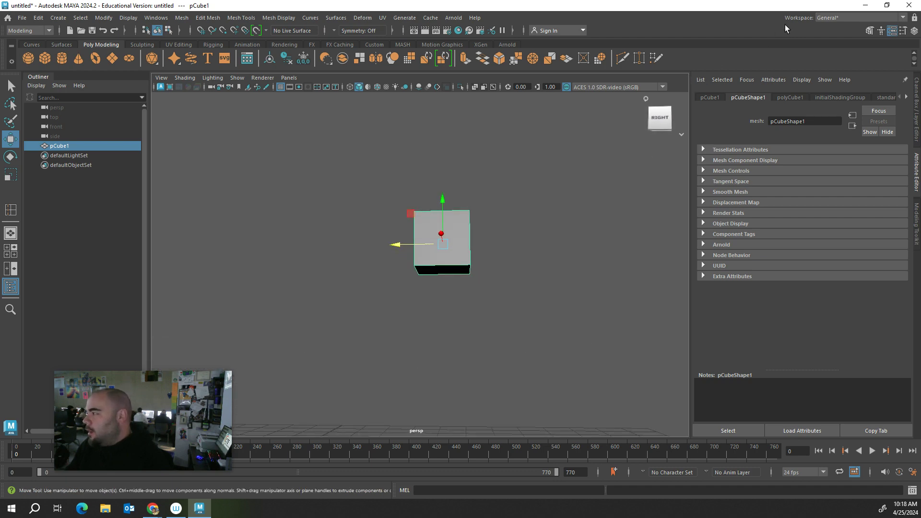
pyautogui.click(861, 5)
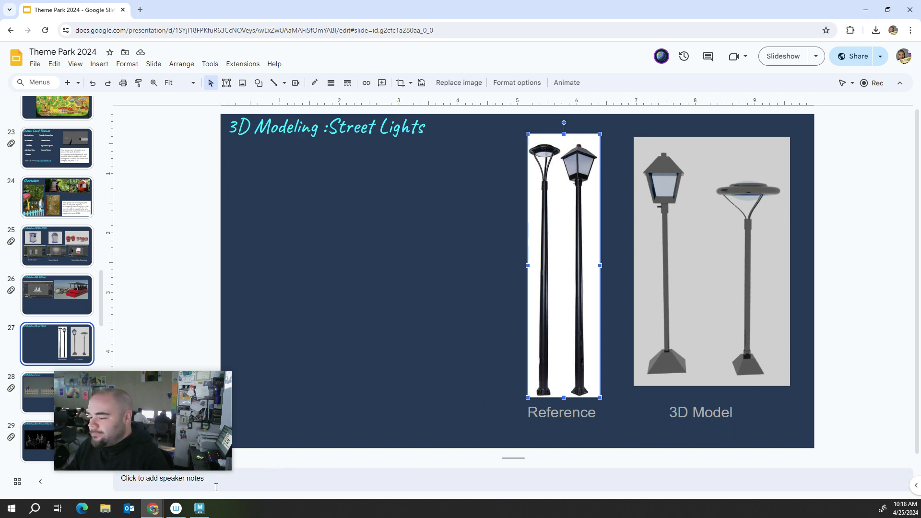
pyautogui.click(200, 508)
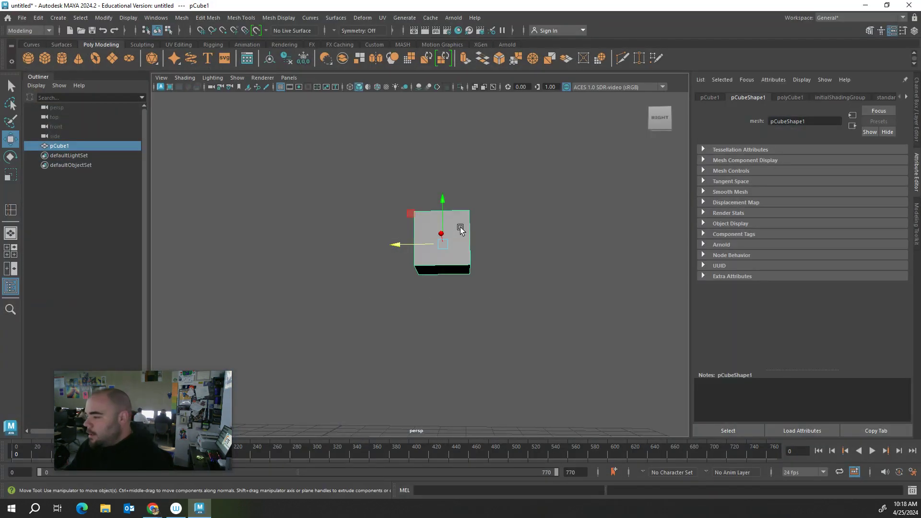
# Step: Scale the cube's top face outward to about 1.45 in X and Z so the body tapers downward
pyautogui.keyDown('alt'); pyautogui.moveTo(478, 262); pyautogui.dragTo(466, 273); pyautogui.keyUp('alt')
pyautogui.rightClick(469, 224)
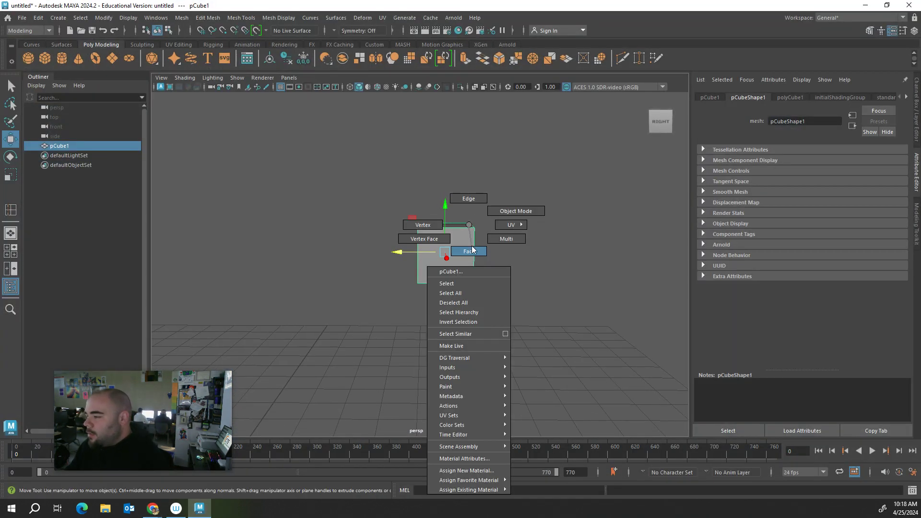
pyautogui.click(523, 303)
pyautogui.keyDown('alt'); pyautogui.moveTo(522, 305); pyautogui.dragTo(530, 285); pyautogui.keyUp('alt')
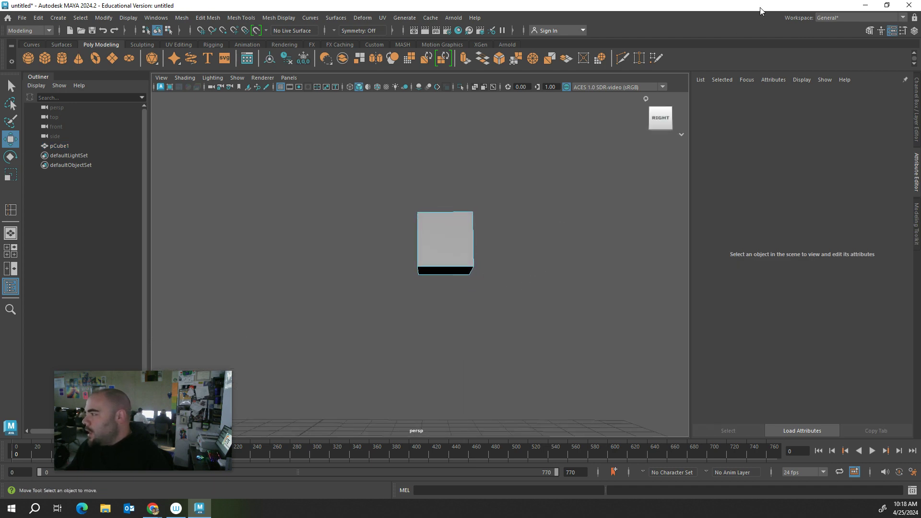
pyautogui.moveTo(761, 11); pyautogui.dragTo(834, 33)
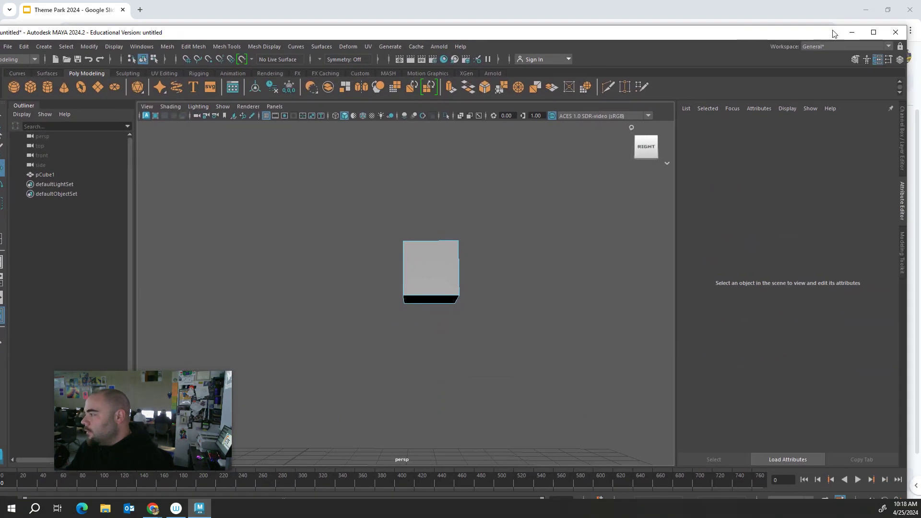
pyautogui.click(873, 32)
pyautogui.keyDown('alt'); pyautogui.moveTo(638, 183); pyautogui.dragTo(466, 225); pyautogui.keyUp('alt')
pyautogui.click(434, 229)
pyautogui.press('r')
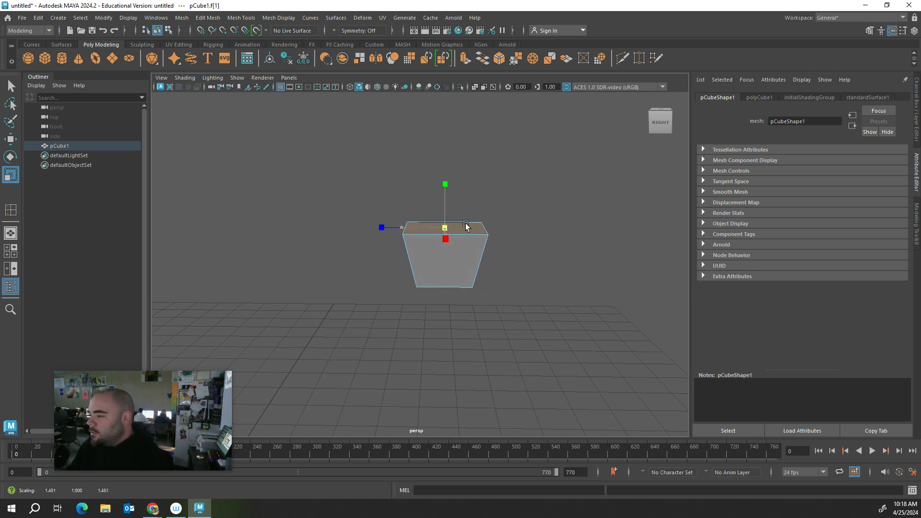
pyautogui.moveTo(510, 300)
pyautogui.keyDown('alt'); pyautogui.mouseDown()
pyautogui.moveTo(572, 300)
pyautogui.moveTo(479, 298)
pyautogui.moveTo(559, 304)
pyautogui.moveTo(513, 281)
pyautogui.moveTo(504, 288)
pyautogui.moveTo(508, 305)
pyautogui.mouseUp(); pyautogui.keyUp('alt')
# Step: Compare with the street light reference in Google Slides and raise the tapered cube's top face slightly in Maya
pyautogui.moveTo(152, 508)
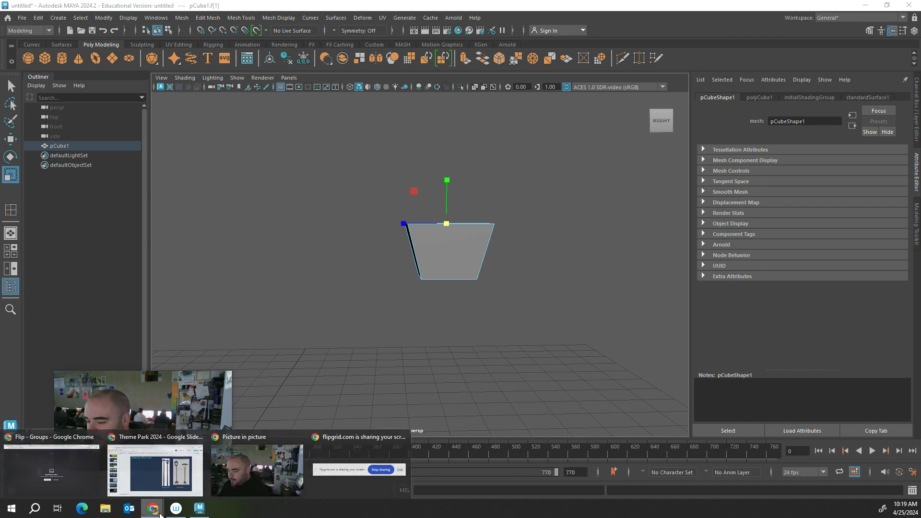
pyautogui.click(158, 463)
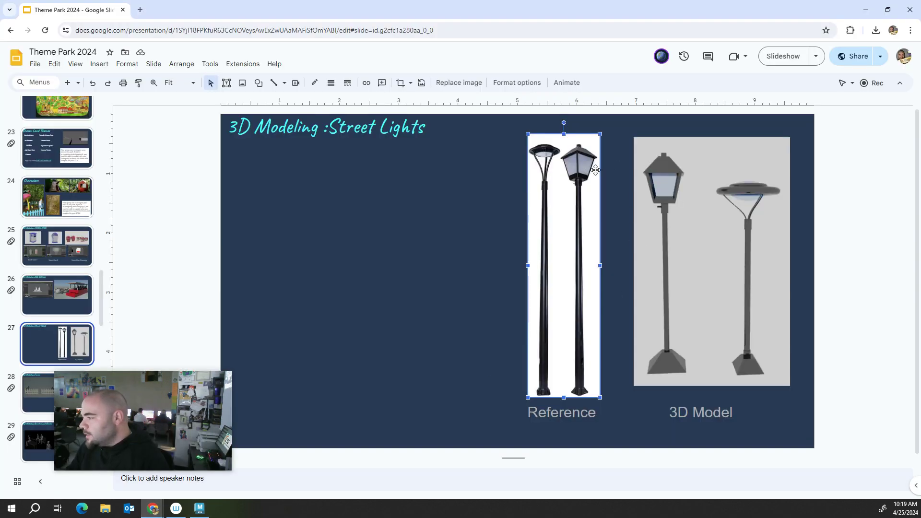
pyautogui.click(199, 508)
pyautogui.keyDown('alt'); pyautogui.moveTo(423, 278); pyautogui.dragTo(423, 325); pyautogui.keyUp('alt')
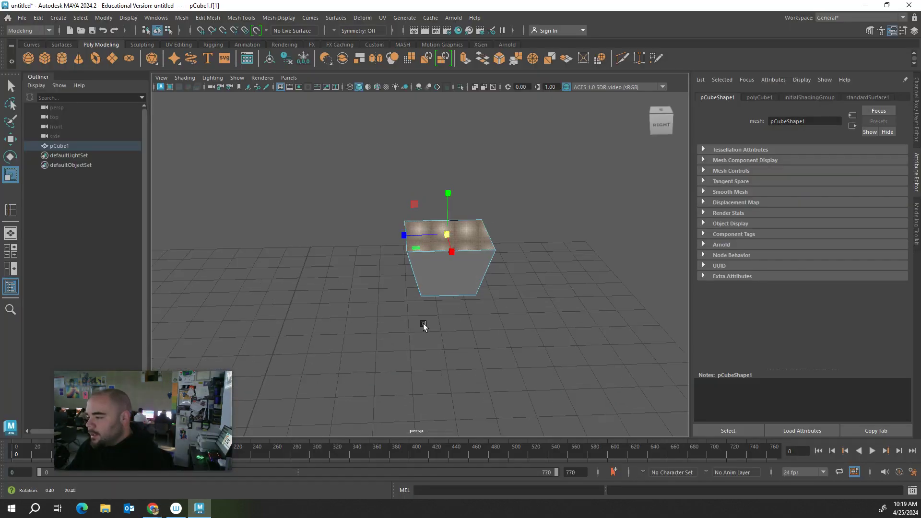
pyautogui.press('w')
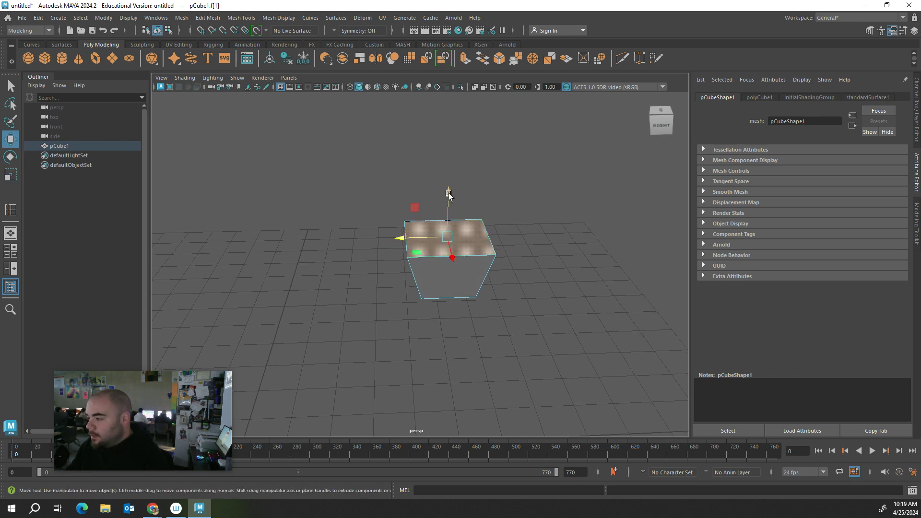
pyautogui.moveTo(449, 195); pyautogui.dragTo(451, 179)
# Step: Lower the tapered cube's bottom face slightly to lengthen the lantern body
pyautogui.keyDown('alt'); pyautogui.moveTo(508, 293); pyautogui.dragTo(467, 272); pyautogui.keyUp('alt')
pyautogui.click(467, 271)
pyautogui.moveTo(453, 221); pyautogui.dragTo(442, 242)
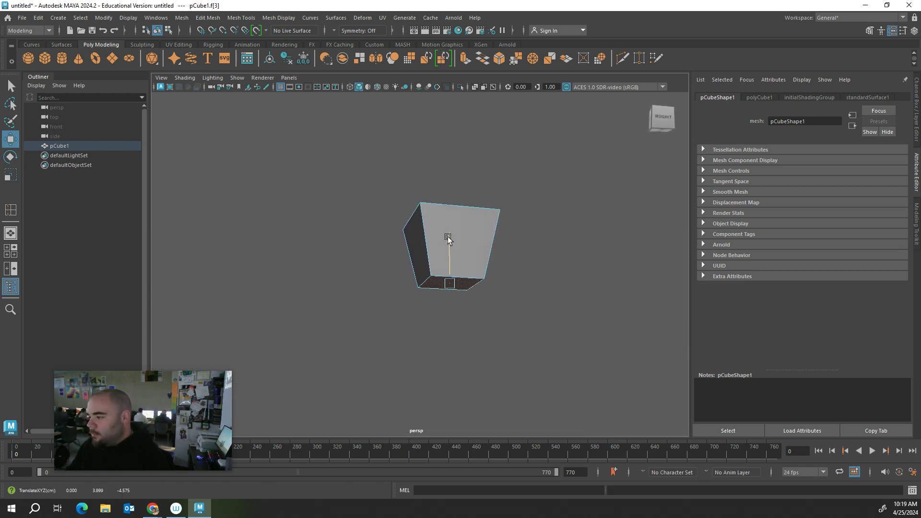
pyautogui.click(518, 349)
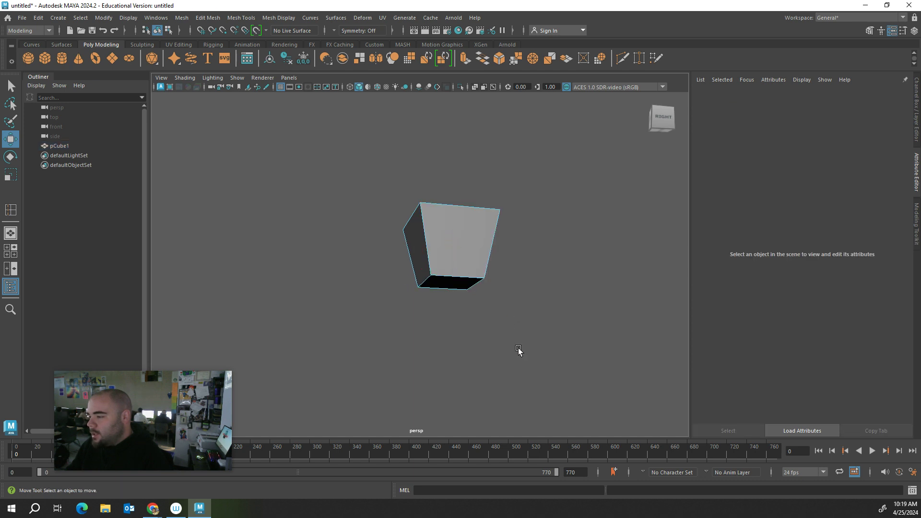
# Step: Review the lantern reference in Google Slides, return to Maya and select the whole lantern body in Object Mode
pyautogui.keyDown('alt'); pyautogui.moveTo(518, 350); pyautogui.dragTo(505, 379); pyautogui.keyUp('alt')
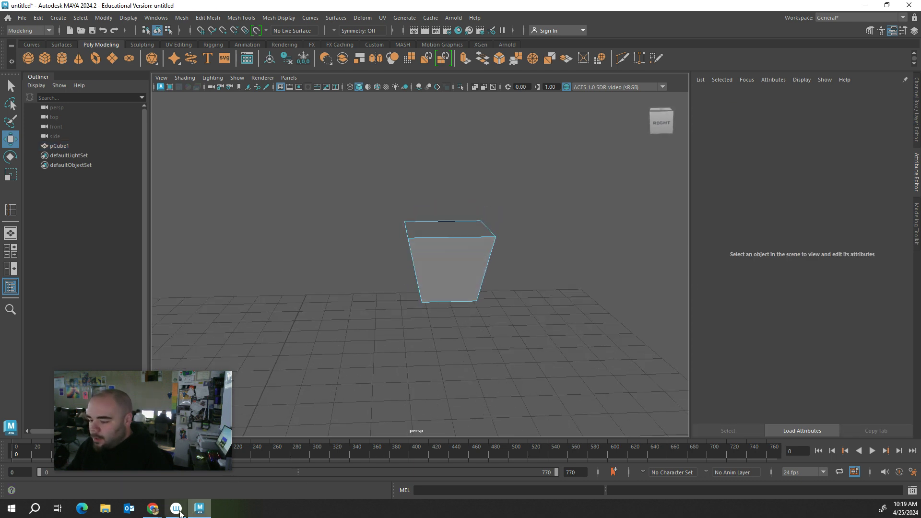
pyautogui.moveTo(156, 513)
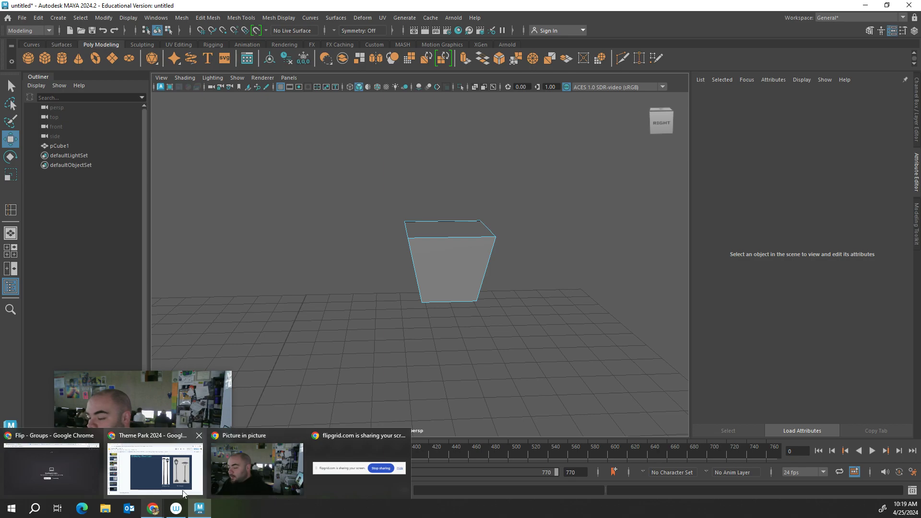
pyautogui.click(156, 471)
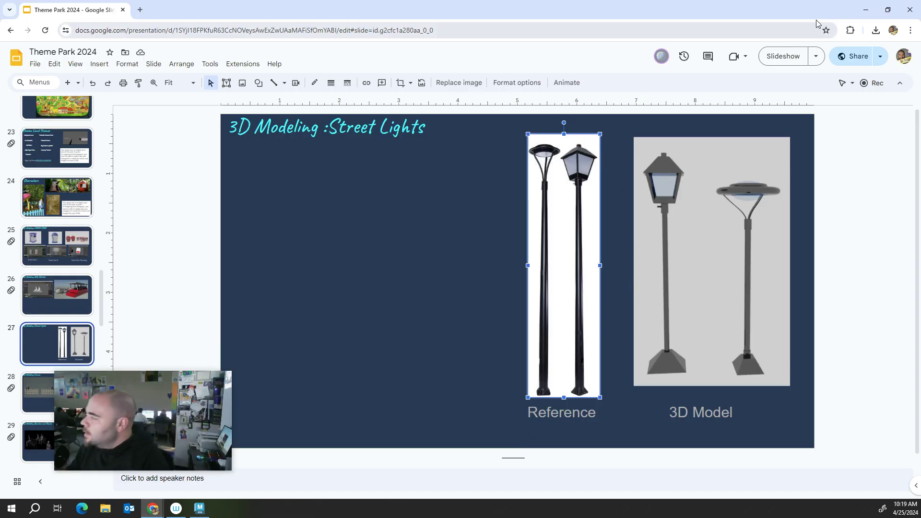
pyautogui.click(867, 9)
pyautogui.moveTo(461, 255); pyautogui.dragTo(498, 204, button='right')
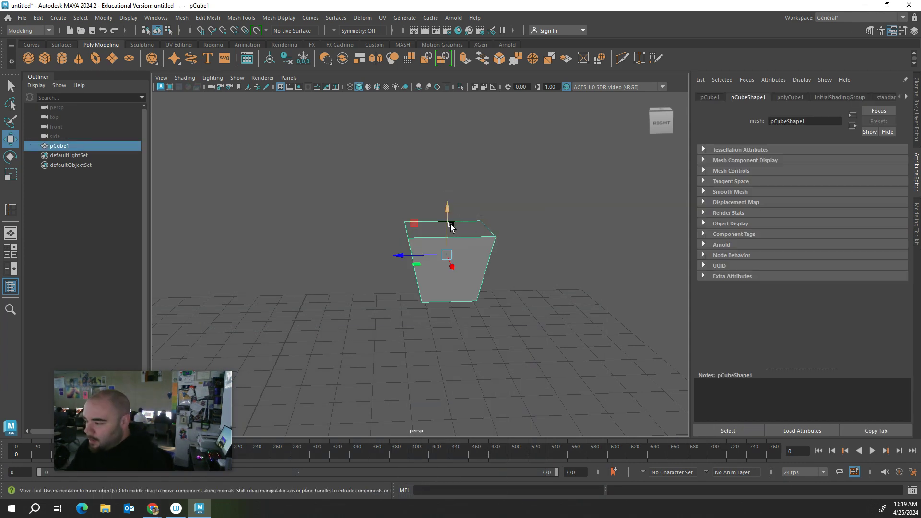
pyautogui.keyDown('shift'); pyautogui.moveTo(445, 223); pyautogui.dragTo(449, 143); pyautogui.keyUp('shift')
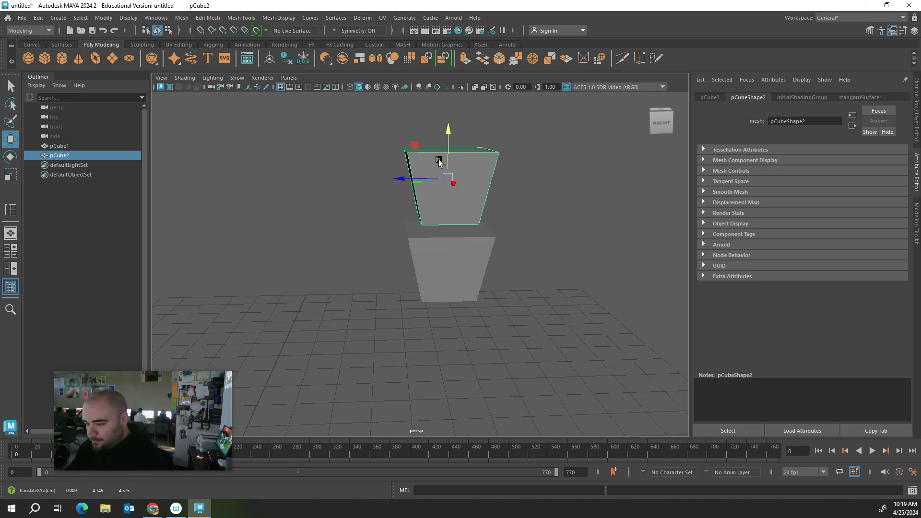
pyautogui.press('r')
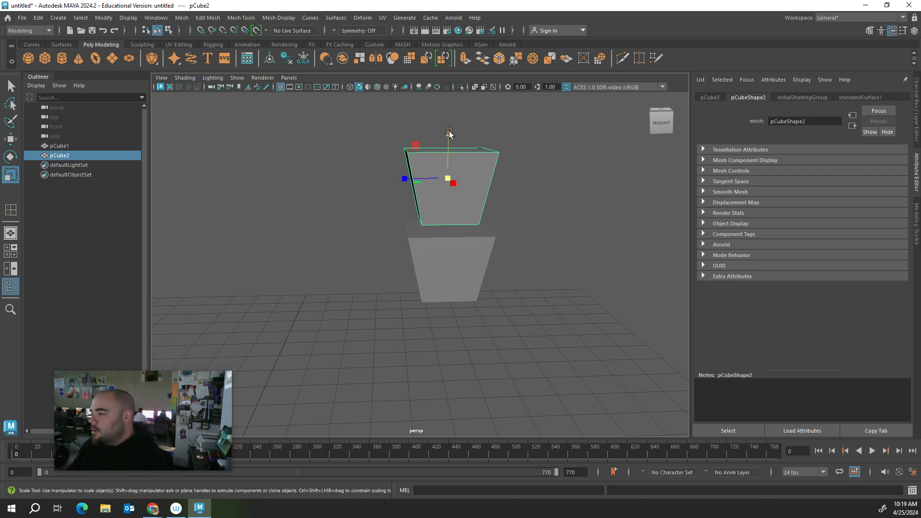
pyautogui.moveTo(449, 131); pyautogui.dragTo(447, 200)
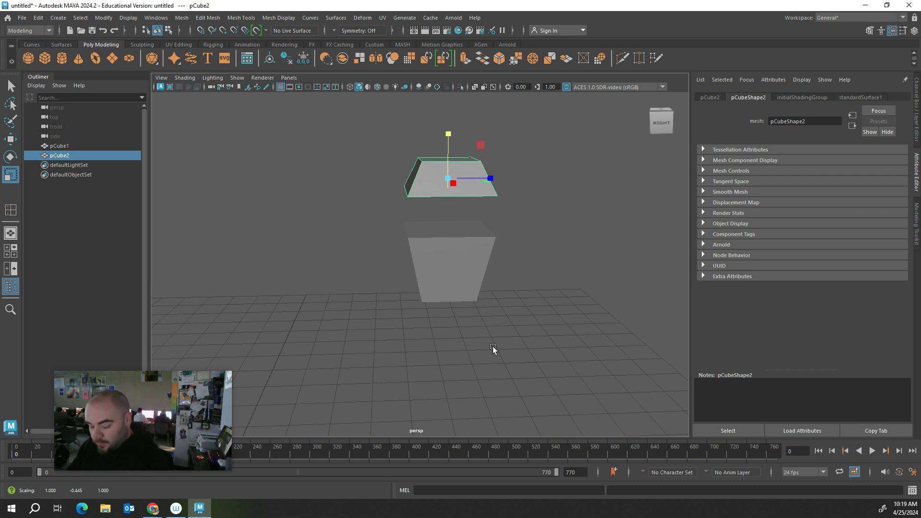
pyautogui.hotkey('ctrl', 'z')
pyautogui.hotkey('ctrl', 'z')
pyautogui.hotkey('ctrl', 'z')
# Step: Duplicate the lantern body upward and lower the flattened, vertically flipped copy onto it as a roof
pyautogui.press('w')
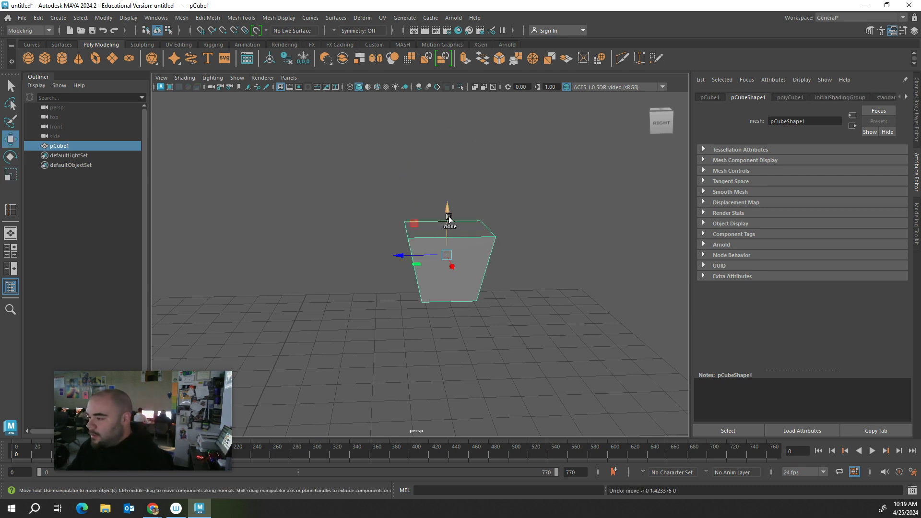
pyautogui.moveTo(449, 219)
pyautogui.keyDown('shift'); pyautogui.mouseDown()
pyautogui.moveTo(449, 143)
pyautogui.moveTo(449, 201)
pyautogui.moveTo(448, 192)
pyautogui.mouseUp(); pyautogui.keyUp('shift')
pyautogui.press('r')
pyautogui.press('w')
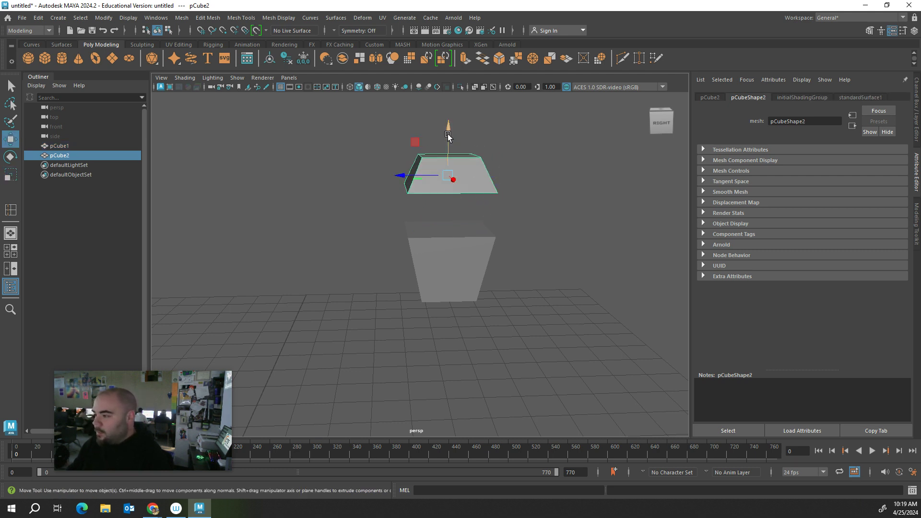
pyautogui.moveTo(448, 136); pyautogui.dragTo(448, 167)
# Step: Scale the roof piece uniformly to about 1.09 in X and Z so it slightly overhangs the body
pyautogui.keyDown('alt'); pyautogui.moveTo(461, 216); pyautogui.dragTo(450, 165); pyautogui.keyUp('alt')
pyautogui.press('e')
pyautogui.press('r')
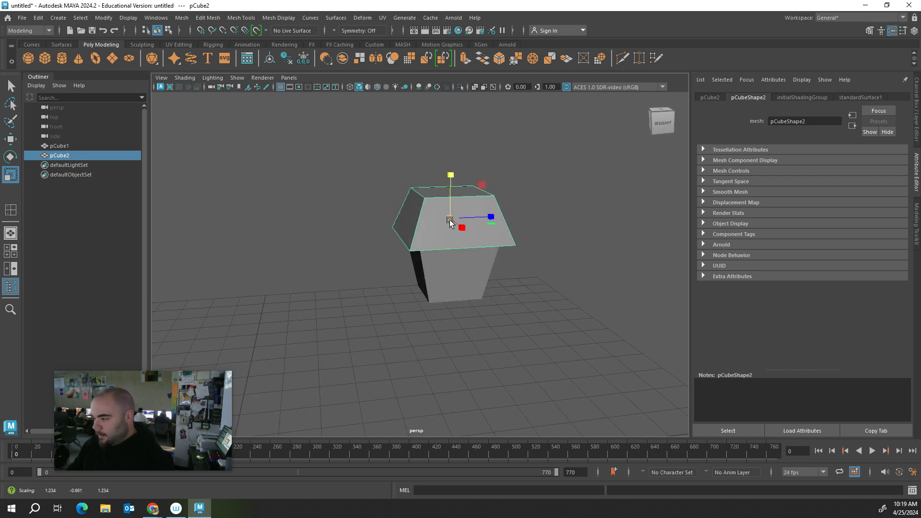
pyautogui.moveTo(450, 222); pyautogui.dragTo(447, 221)
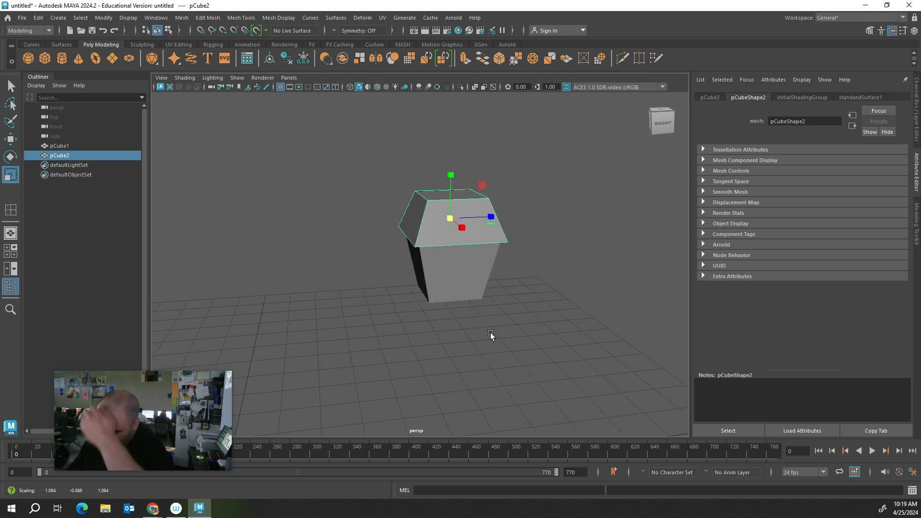
# Step: Following the Google Slides reference, widen and flatten the roof in Maya and lower it onto the body at about 5.33 in Y
pyautogui.moveTo(161, 513)
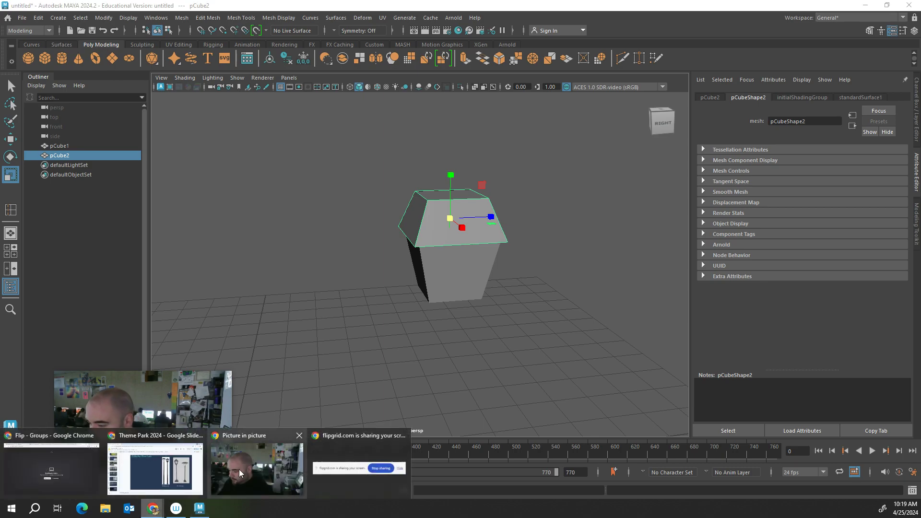
pyautogui.click(155, 473)
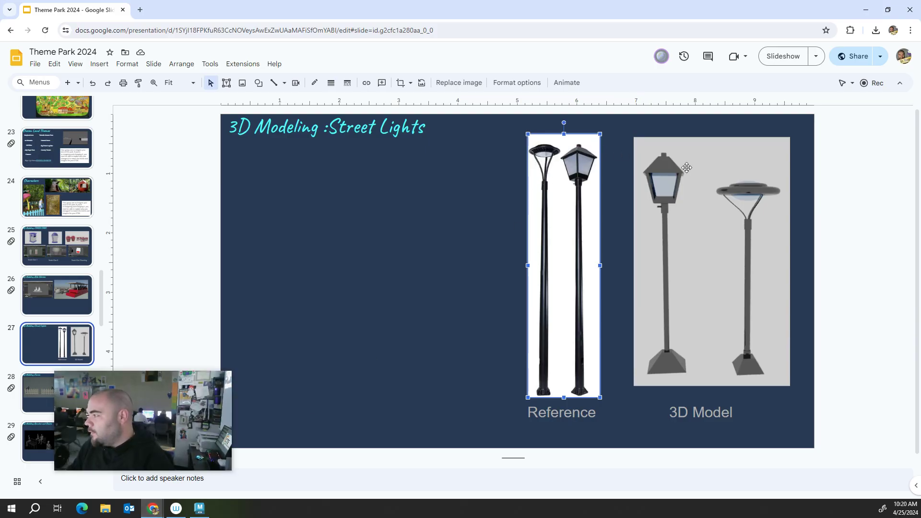
pyautogui.click(887, 10)
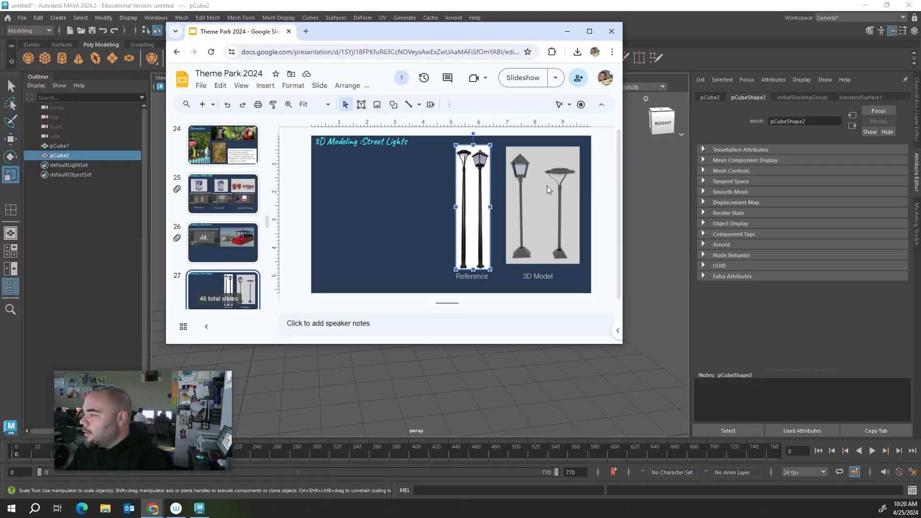
pyautogui.click(568, 32)
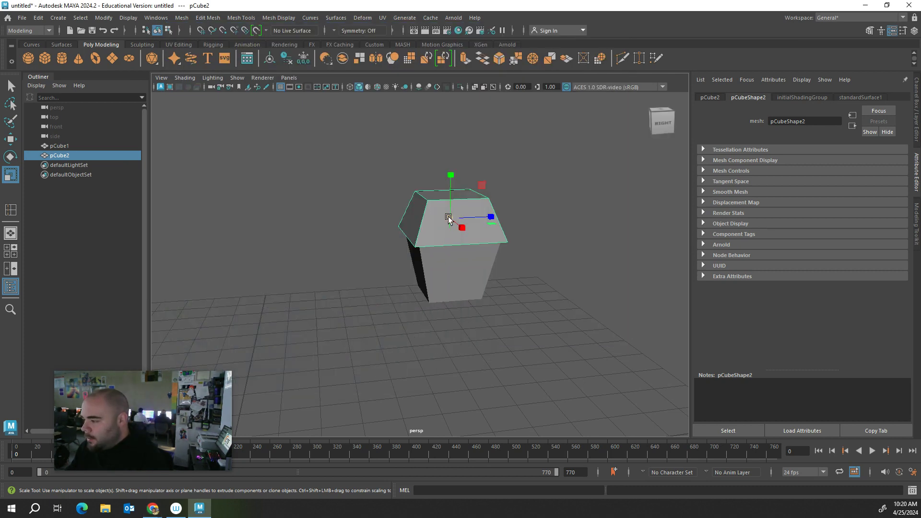
pyautogui.moveTo(448, 218); pyautogui.dragTo(466, 205)
pyautogui.moveTo(450, 175); pyautogui.dragTo(452, 182)
pyautogui.press('w')
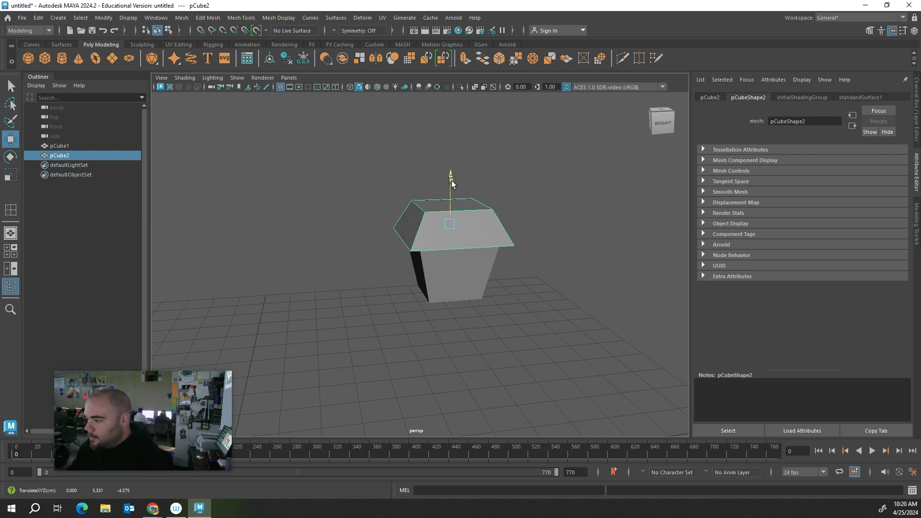
# Step: Shrink the roof's top face inward to match the Google Slides reference, and reselect the whole roof in Object Mode
pyautogui.click(153, 509)
pyautogui.click(152, 473)
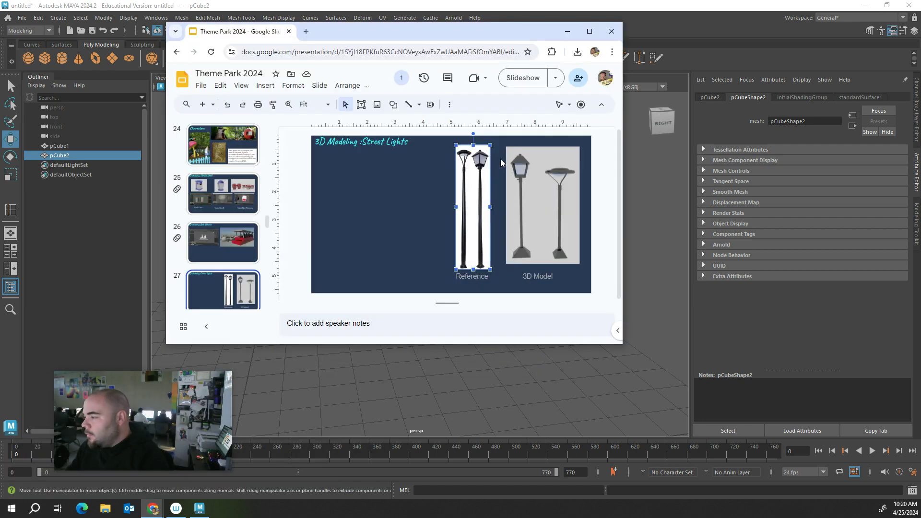
pyautogui.click(567, 33)
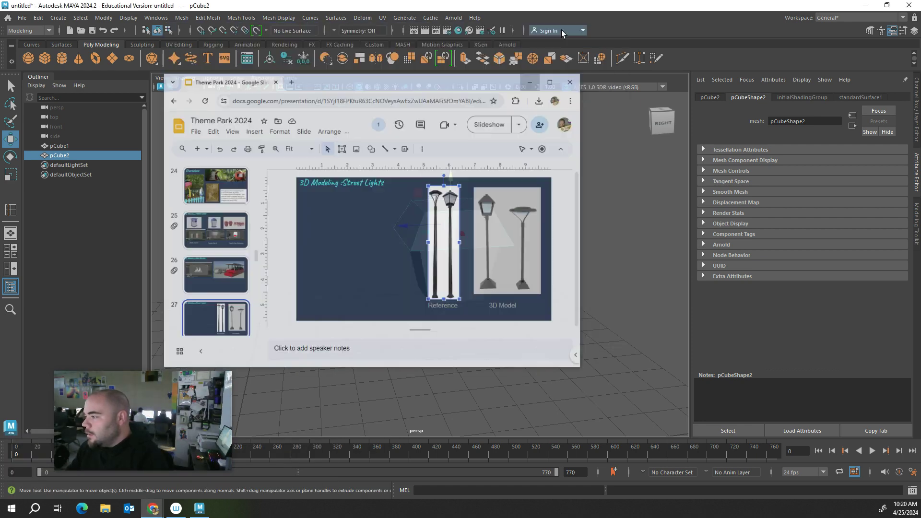
pyautogui.moveTo(475, 204); pyautogui.dragTo(471, 224, button='right')
pyautogui.click(470, 214)
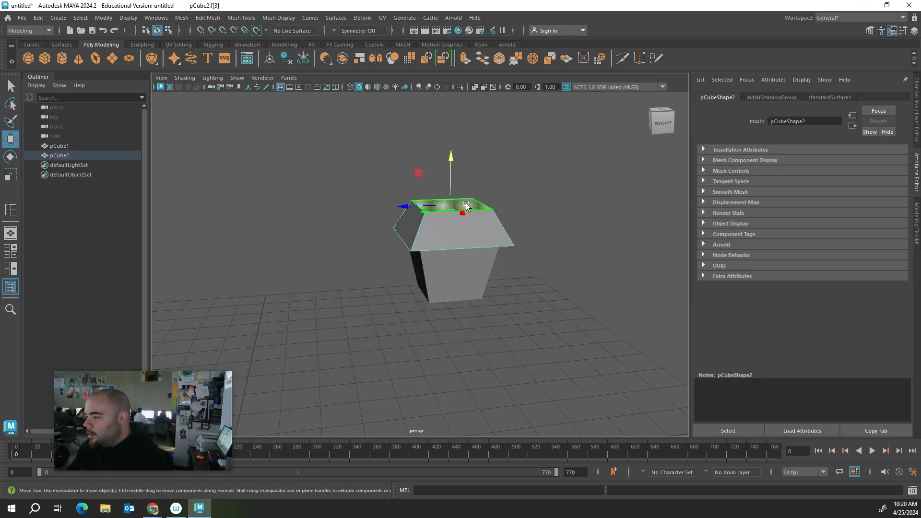
pyautogui.press('r')
pyautogui.moveTo(460, 209); pyautogui.dragTo(433, 212)
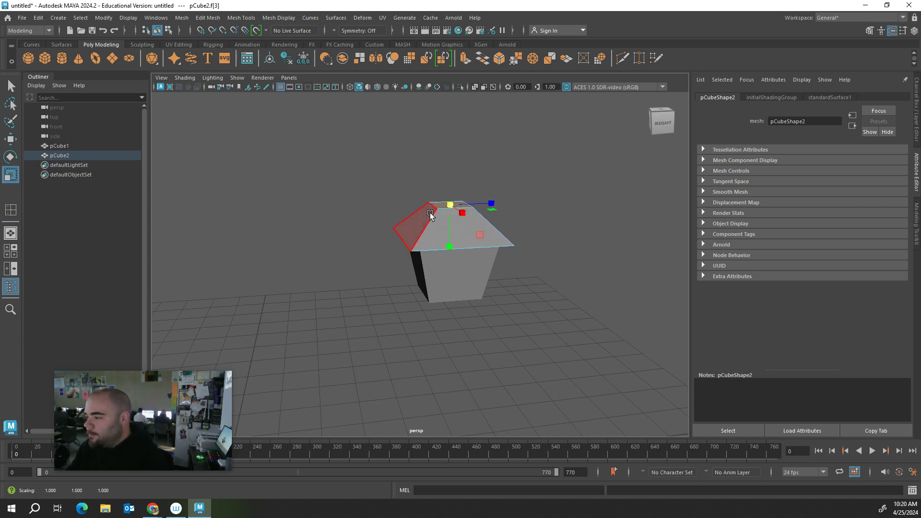
pyautogui.click(444, 380)
pyautogui.keyDown('alt'); pyautogui.moveTo(447, 379); pyautogui.dragTo(471, 356); pyautogui.keyUp('alt')
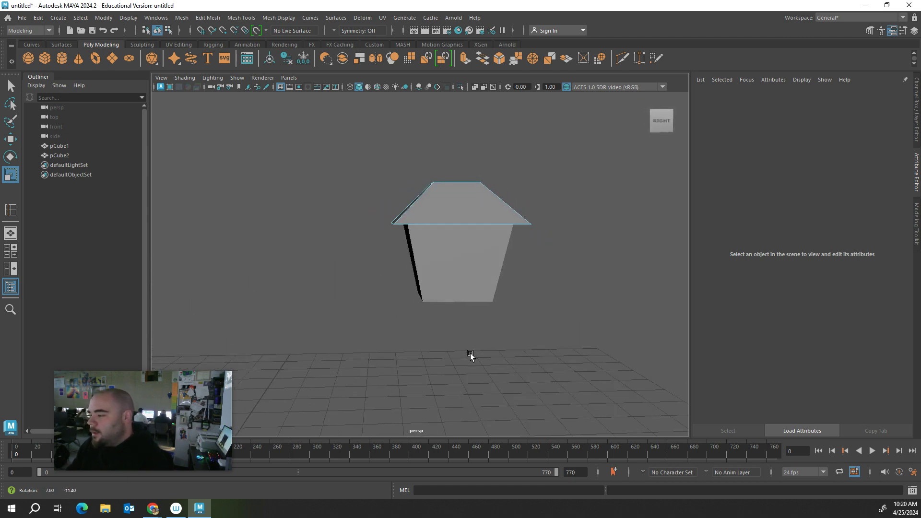
pyautogui.click(471, 280)
pyautogui.click(496, 207)
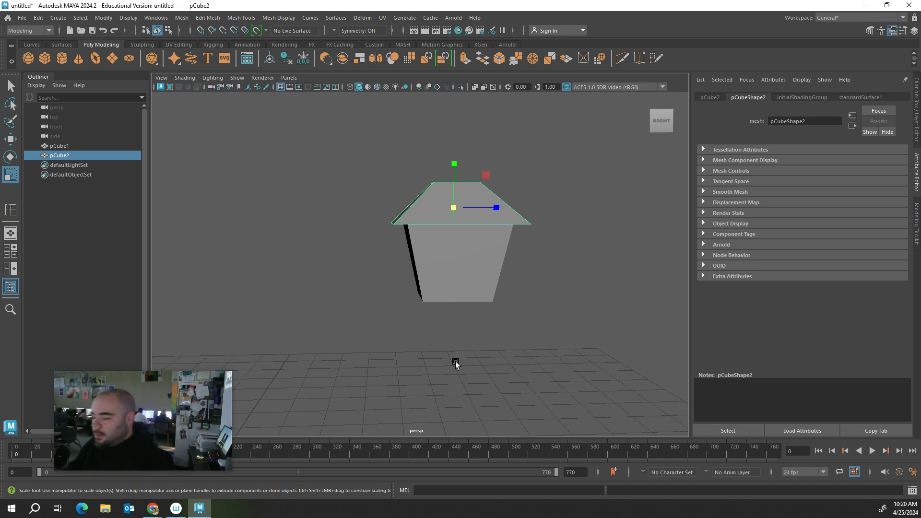
# Step: Try to insert one horizontal edge loop above the lantern body's base and four vertical loops beside its corners
pyautogui.keyDown('alt'); pyautogui.moveTo(606, 367); pyautogui.dragTo(558, 364); pyautogui.keyUp('alt')
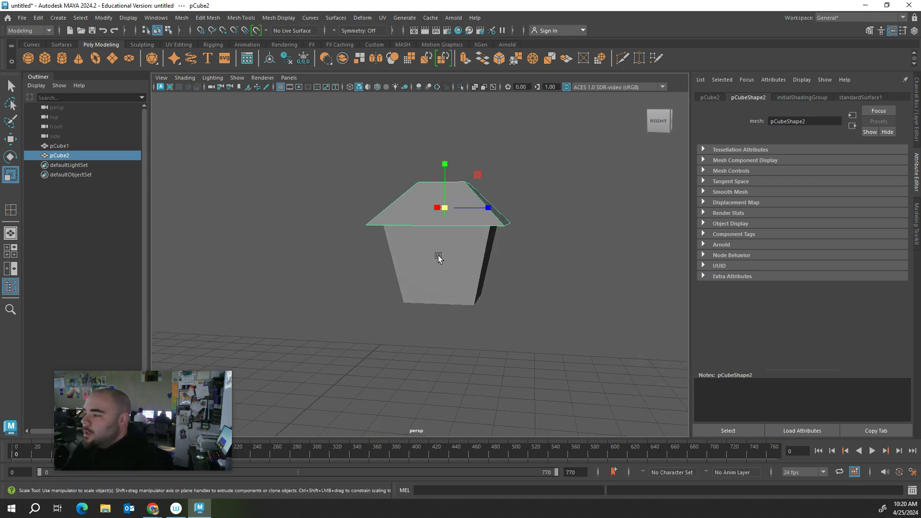
pyautogui.click(454, 259)
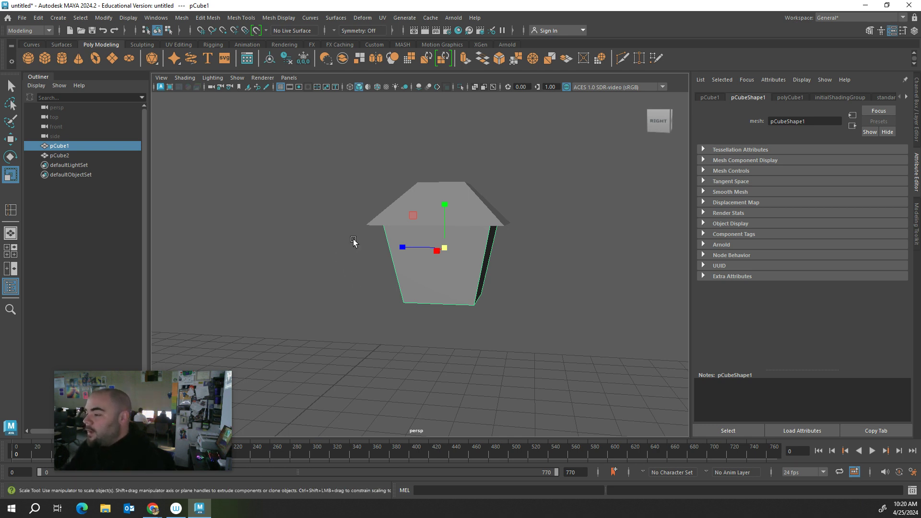
pyautogui.click(249, 19)
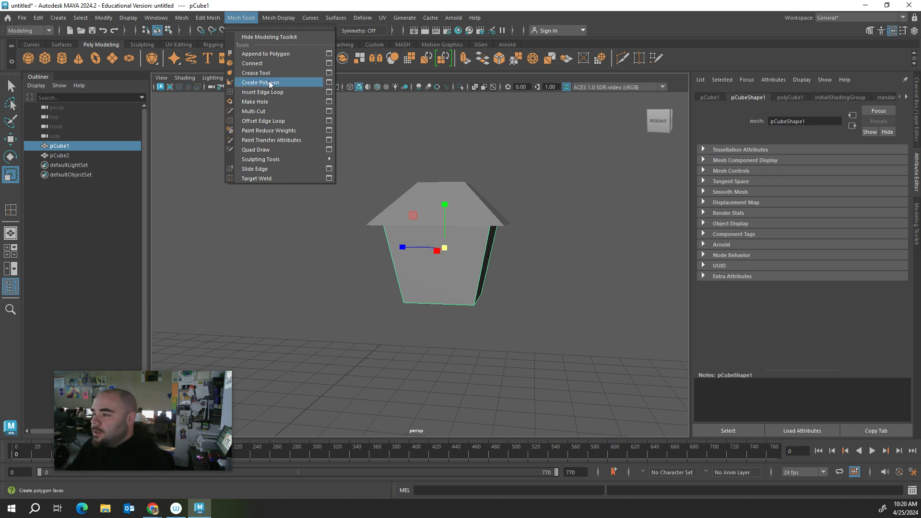
pyautogui.click(263, 91)
pyautogui.keyDown('alt'); pyautogui.moveTo(497, 333); pyautogui.dragTo(505, 322); pyautogui.keyUp('alt')
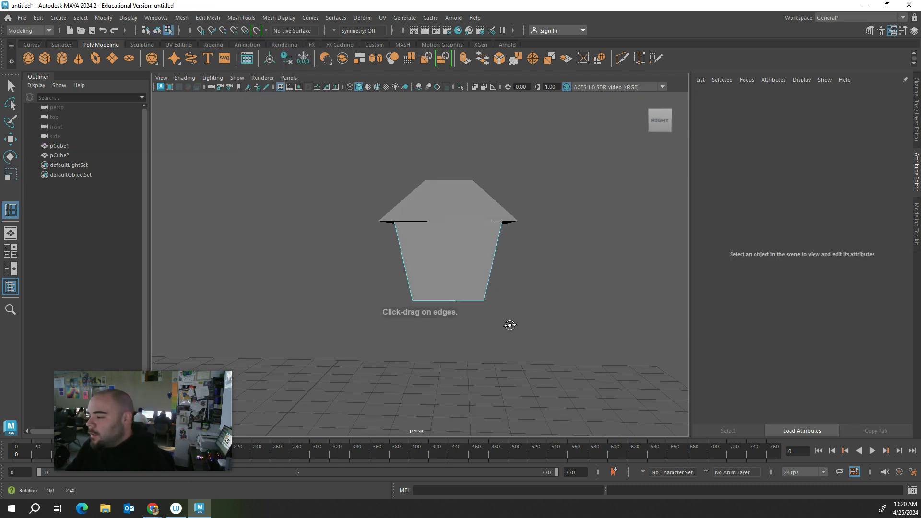
pyautogui.click(409, 282)
pyautogui.keyDown('alt'); pyautogui.moveTo(491, 292); pyautogui.dragTo(381, 300); pyautogui.keyUp('alt')
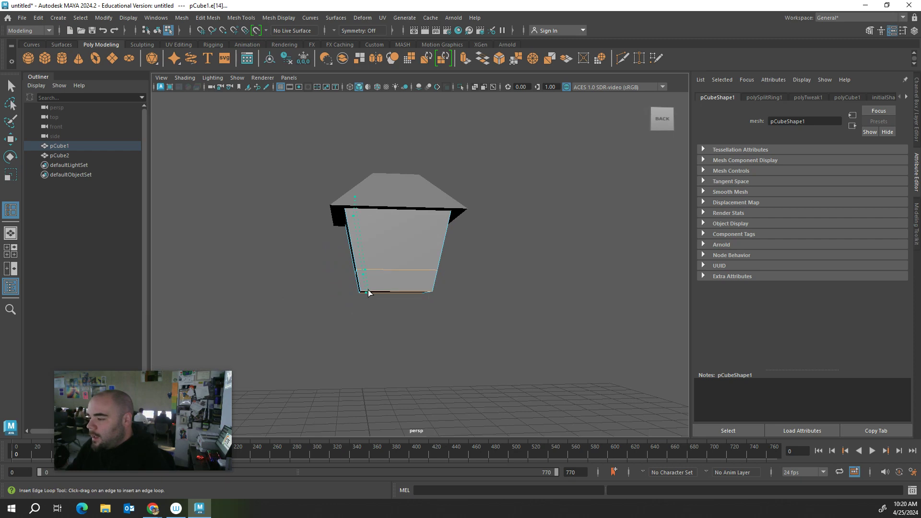
pyautogui.click(368, 292)
pyautogui.keyDown('alt'); pyautogui.moveTo(366, 294); pyautogui.dragTo(422, 301); pyautogui.keyUp('alt')
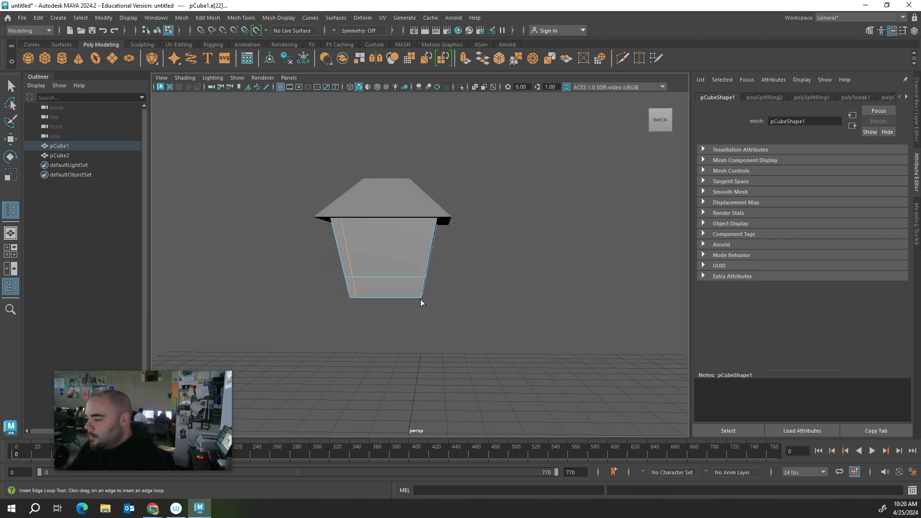
pyautogui.click(413, 295)
pyautogui.keyDown('alt'); pyautogui.moveTo(471, 317); pyautogui.dragTo(648, 314); pyautogui.keyUp('alt')
pyautogui.click(366, 296)
pyautogui.click(415, 293)
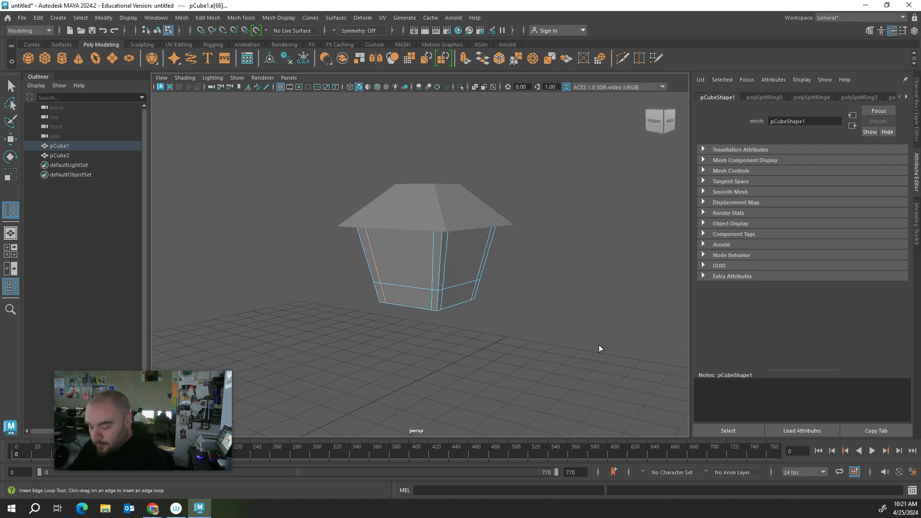
# Step: Undo the edge loops just inserted in the lantern body
pyautogui.hotkey('ctrl', 'z')
pyautogui.hotkey('ctrl', 'z')
pyautogui.hotkey('ctrl', 'z')
pyautogui.hotkey('ctrl', 'z')
pyautogui.hotkey('ctrl', 'z')
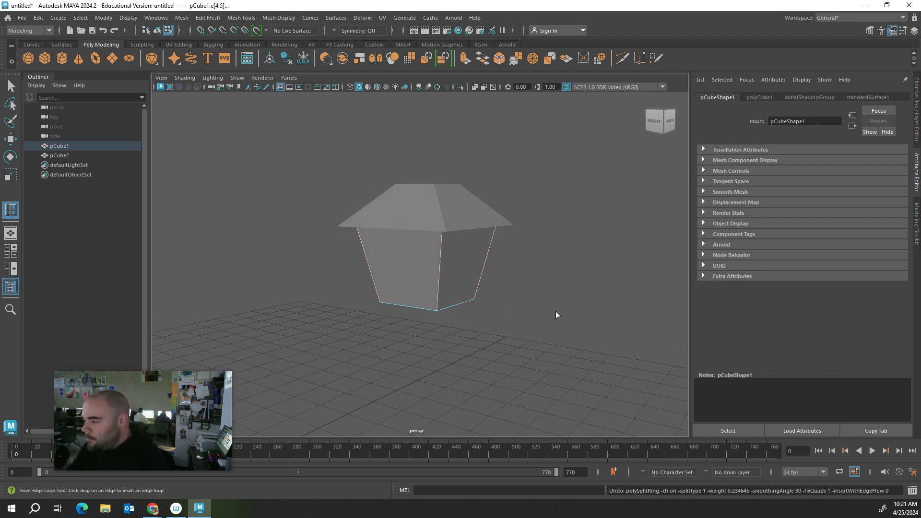
# Step: Insert one horizontal edge loop close above the lantern body's base and four vertical loops beside its corners with Insert Edge Loop
pyautogui.keyDown('alt'); pyautogui.moveTo(557, 308); pyautogui.dragTo(509, 311); pyautogui.keyUp('alt')
pyautogui.click(242, 18)
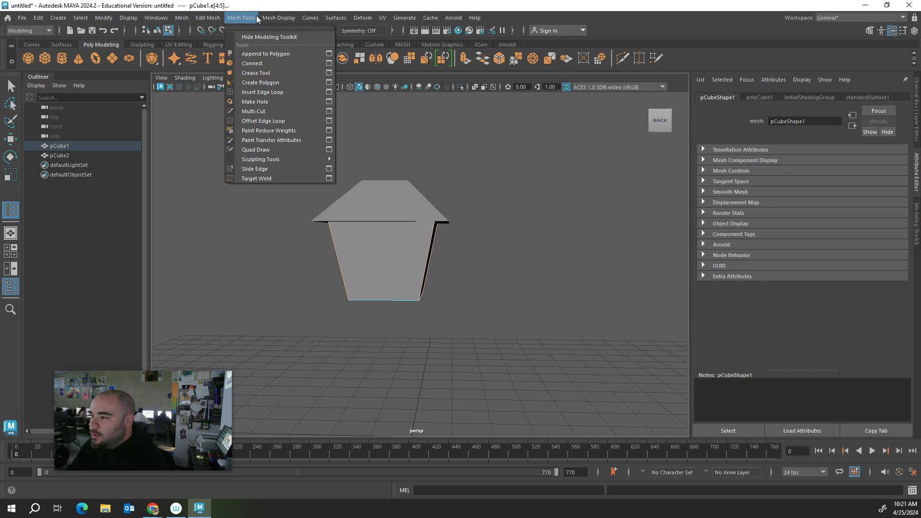
pyautogui.click(289, 93)
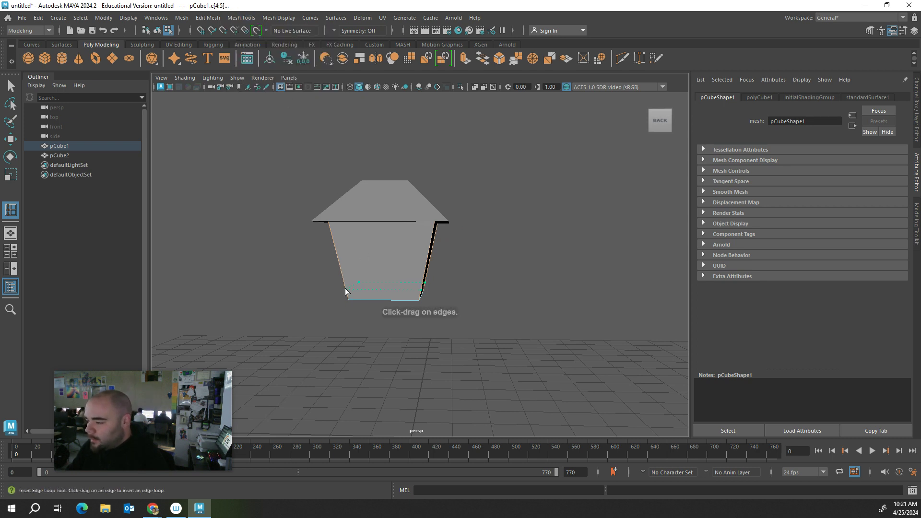
pyautogui.moveTo(344, 288); pyautogui.dragTo(347, 282)
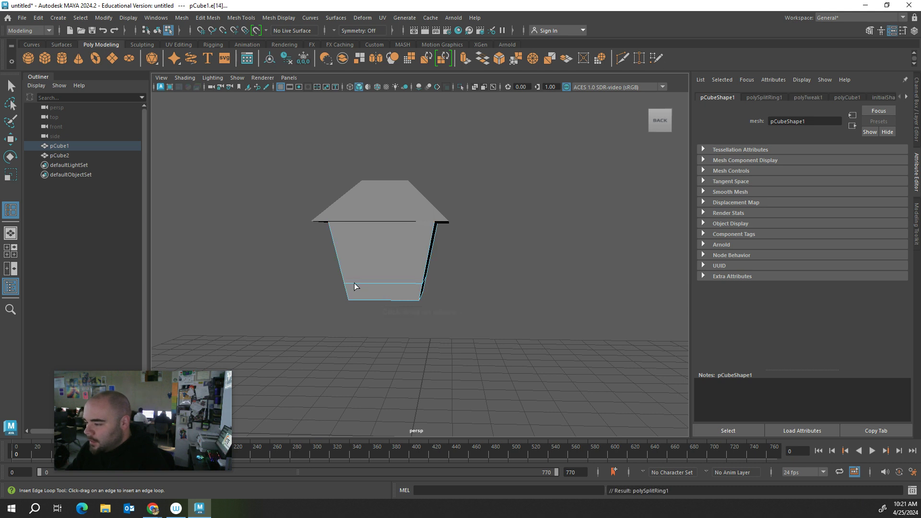
pyautogui.click(351, 284)
pyautogui.keyDown('alt'); pyautogui.moveTo(364, 295); pyautogui.dragTo(451, 299); pyautogui.keyUp('alt')
pyautogui.click(402, 291)
pyautogui.click(385, 290)
pyautogui.click(417, 281)
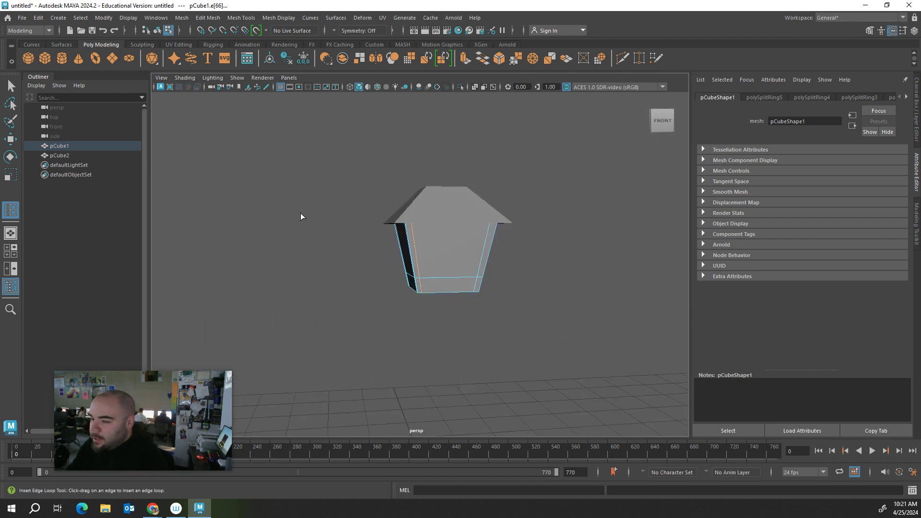
# Step: In face mode, select the lower border and corner strip faces on all four sides of the lantern body, leaving out the panes
pyautogui.click(13, 88)
pyautogui.moveTo(434, 256); pyautogui.dragTo(446, 266, button='right')
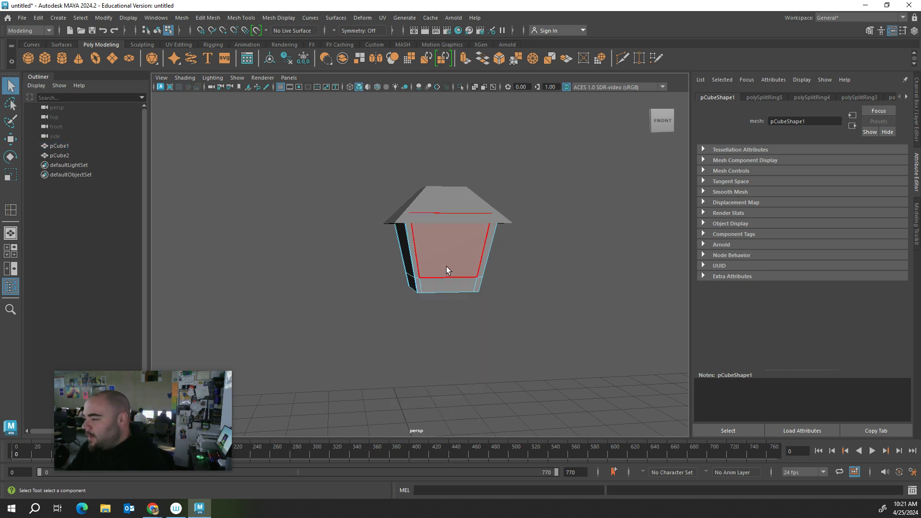
pyautogui.click(446, 288)
pyautogui.keyDown('alt'); pyautogui.moveTo(496, 323); pyautogui.dragTo(470, 283); pyautogui.keyUp('alt')
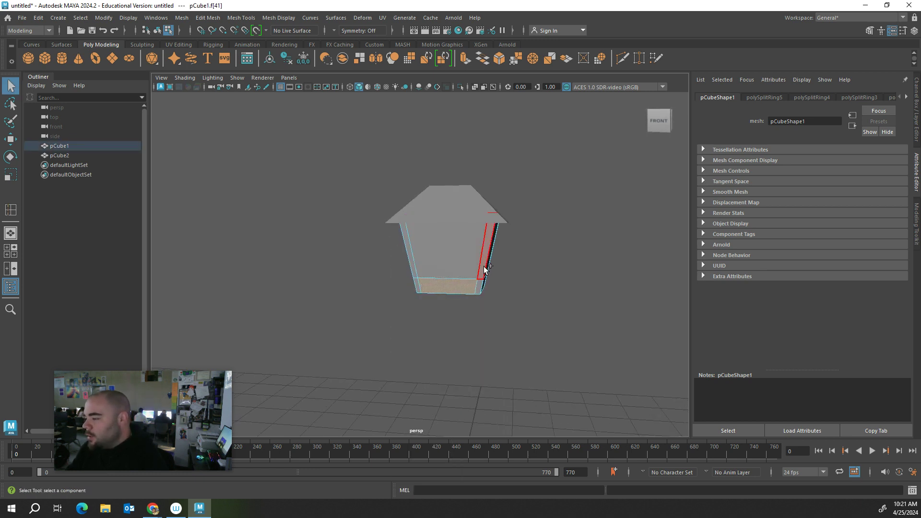
pyautogui.keyDown('shift'); pyautogui.click(485, 269); pyautogui.keyUp('shift')
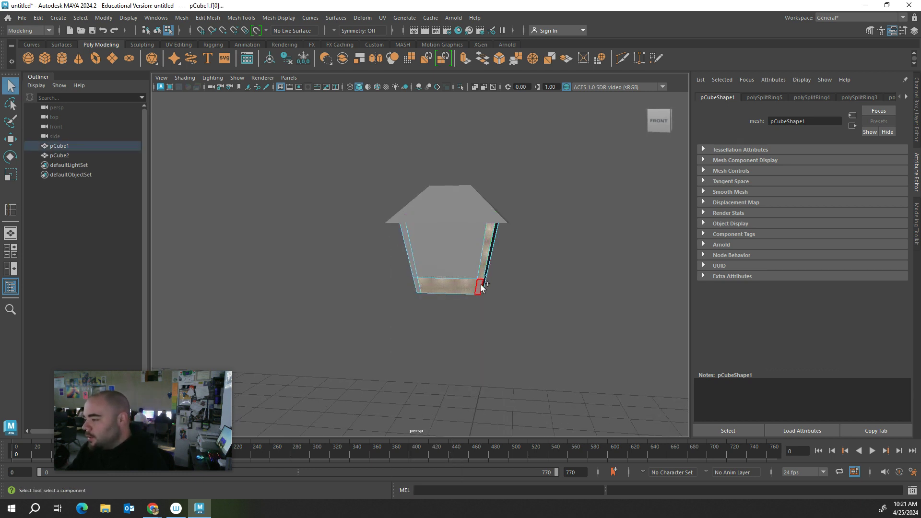
pyautogui.keyDown('shift'); pyautogui.click(412, 265); pyautogui.keyUp('shift')
pyautogui.keyDown('alt'); pyautogui.moveTo(427, 302); pyautogui.dragTo(470, 302); pyautogui.keyUp('alt')
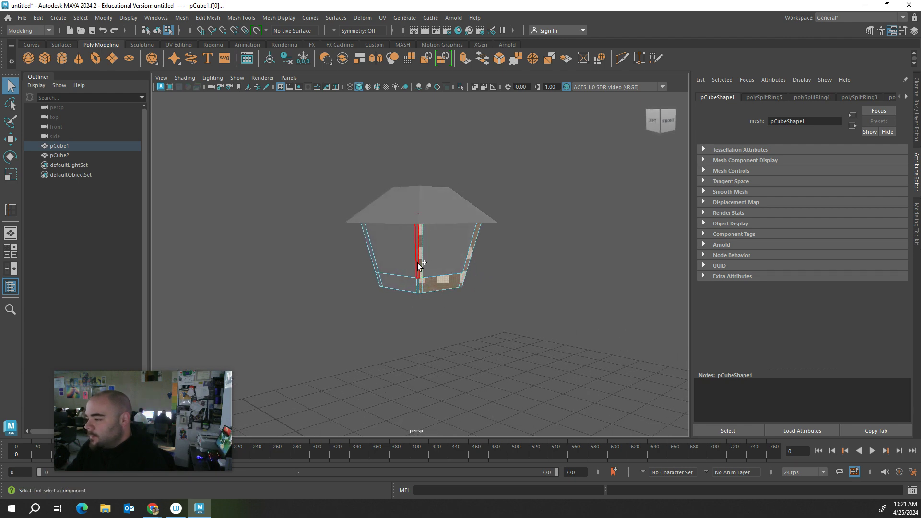
pyautogui.moveTo(419, 286)
pyautogui.keyDown('alt'); pyautogui.mouseDown()
pyautogui.moveTo(469, 334)
pyautogui.moveTo(411, 298)
pyautogui.moveTo(387, 305)
pyautogui.moveTo(422, 288)
pyautogui.mouseUp(); pyautogui.keyUp('alt')
pyautogui.keyDown('shift'); pyautogui.click(411, 295); pyautogui.keyUp('shift')
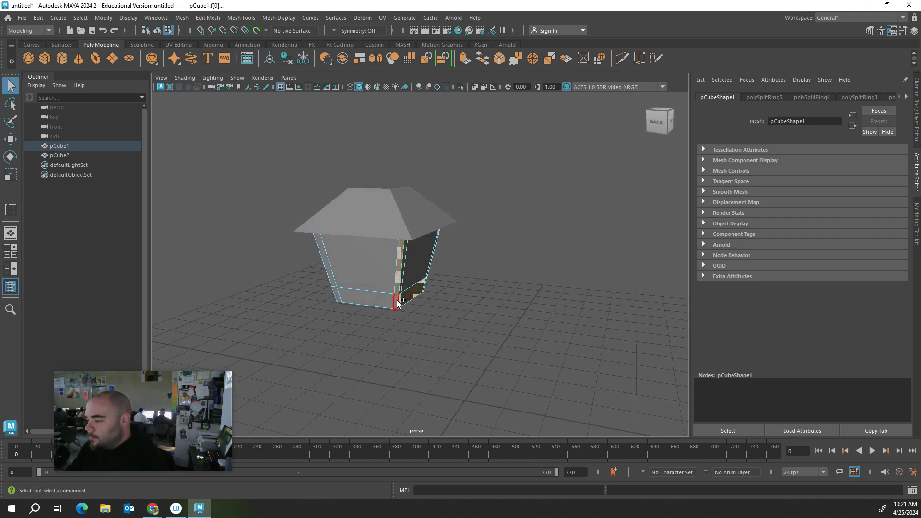
pyautogui.moveTo(396, 304)
pyautogui.keyDown('alt'); pyautogui.mouseDown()
pyautogui.moveTo(421, 316)
pyautogui.moveTo(390, 300)
pyautogui.mouseUp(); pyautogui.keyUp('alt')
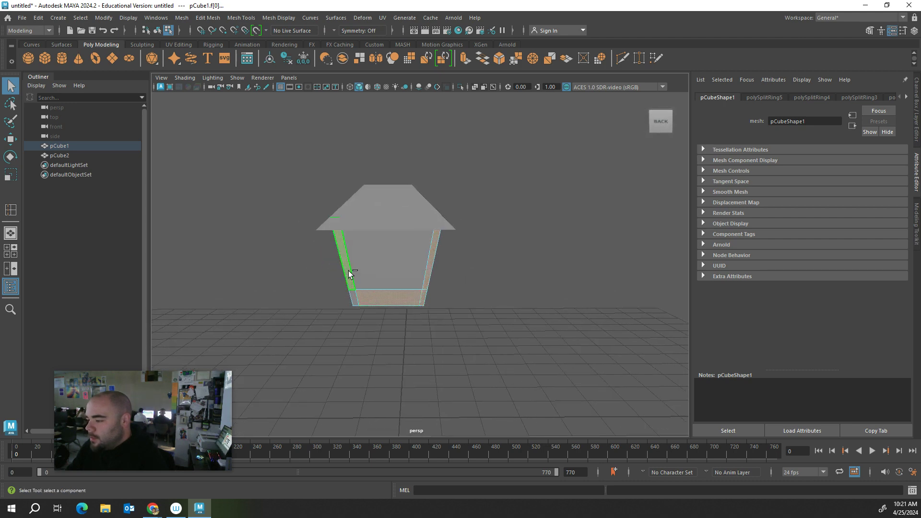
pyautogui.keyDown('alt'); pyautogui.moveTo(350, 273); pyautogui.dragTo(451, 255); pyautogui.keyUp('alt')
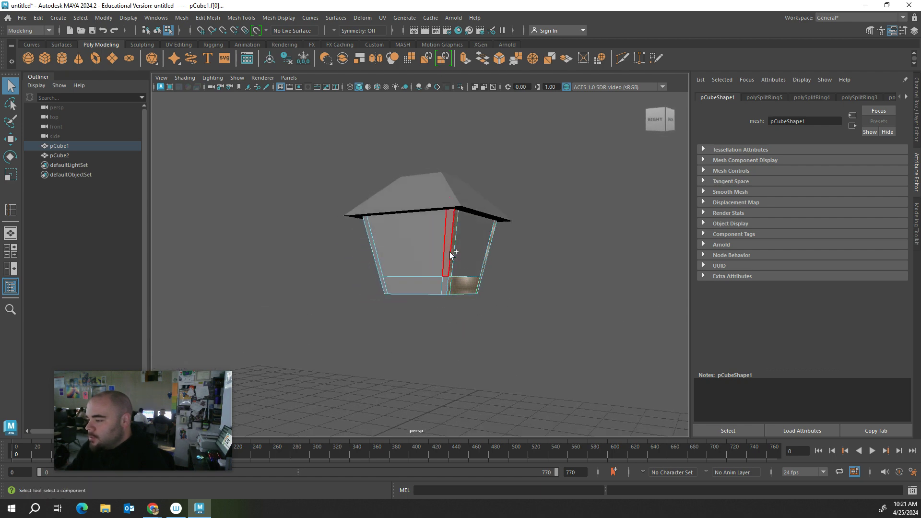
pyautogui.keyDown('alt'); pyautogui.moveTo(445, 295); pyautogui.dragTo(489, 319); pyautogui.keyUp('alt')
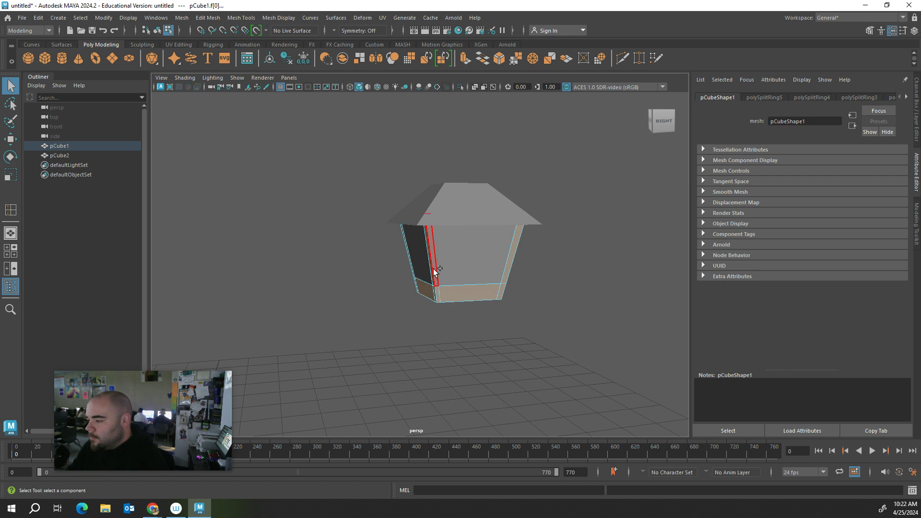
# Step: Extrude the selected border faces and scale them outward to form a raised frame around the window panes
pyautogui.press('r')
pyautogui.keyDown('alt'); pyautogui.moveTo(473, 319); pyautogui.dragTo(618, 297); pyautogui.keyUp('alt')
pyautogui.hotkey('ctrl', 'z')
pyautogui.hotkey('ctrl', 'z')
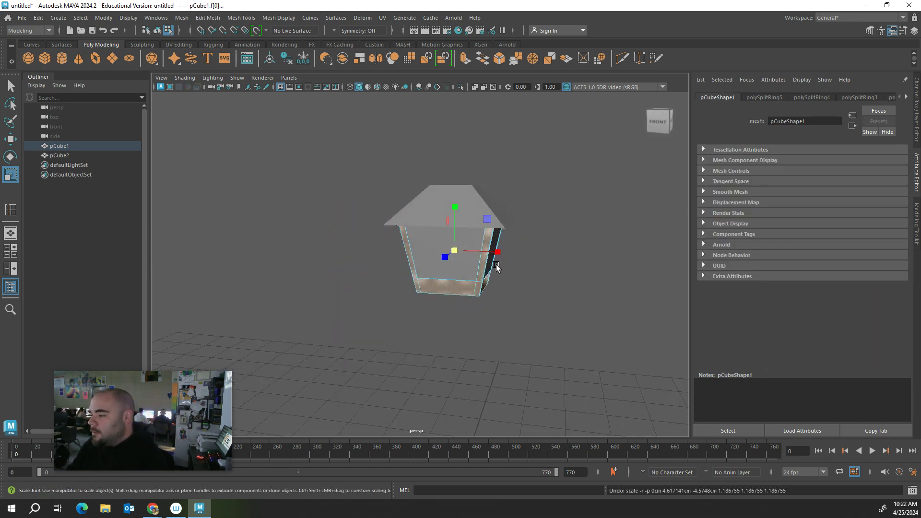
pyautogui.keyDown('shift'); pyautogui.moveTo(456, 250); pyautogui.dragTo(498, 308); pyautogui.keyUp('shift')
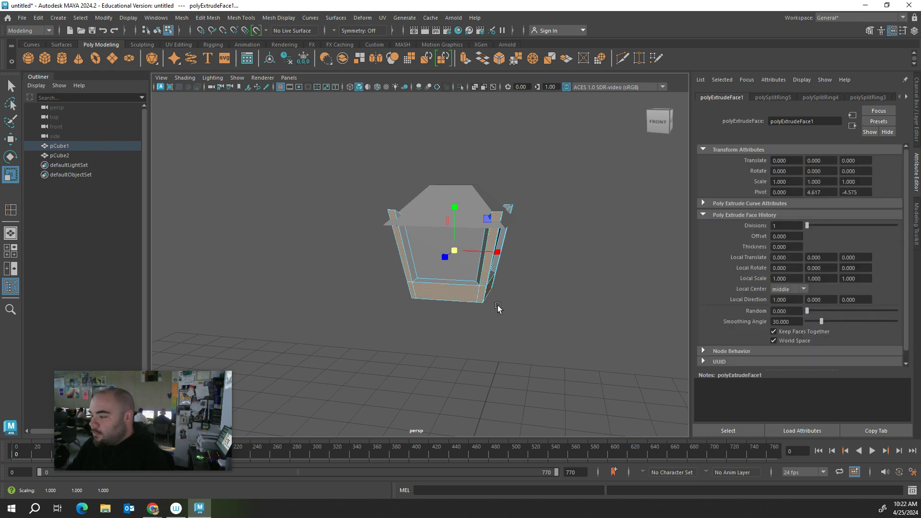
# Step: Check the street light reference in Google Slides, and back in Maya enlarge the roof over the frame's protruding tops and raise it slightly
pyautogui.click(160, 513)
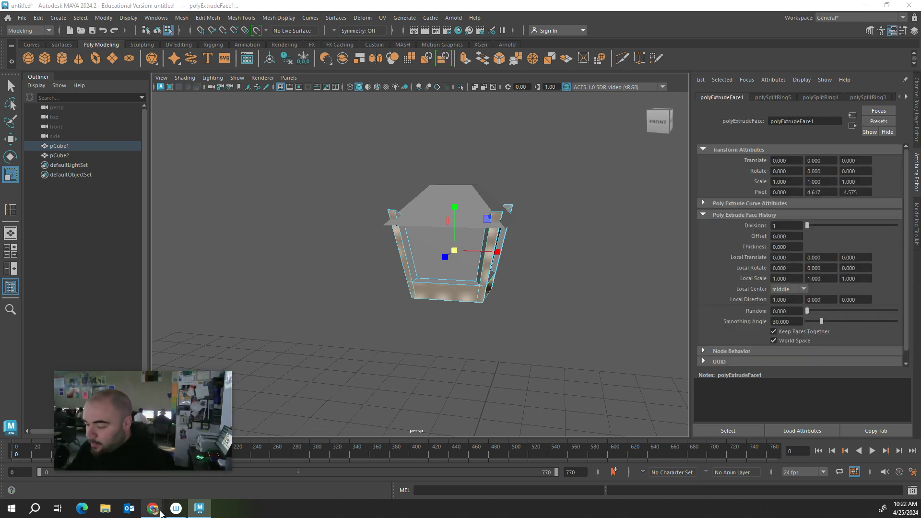
pyautogui.click(150, 467)
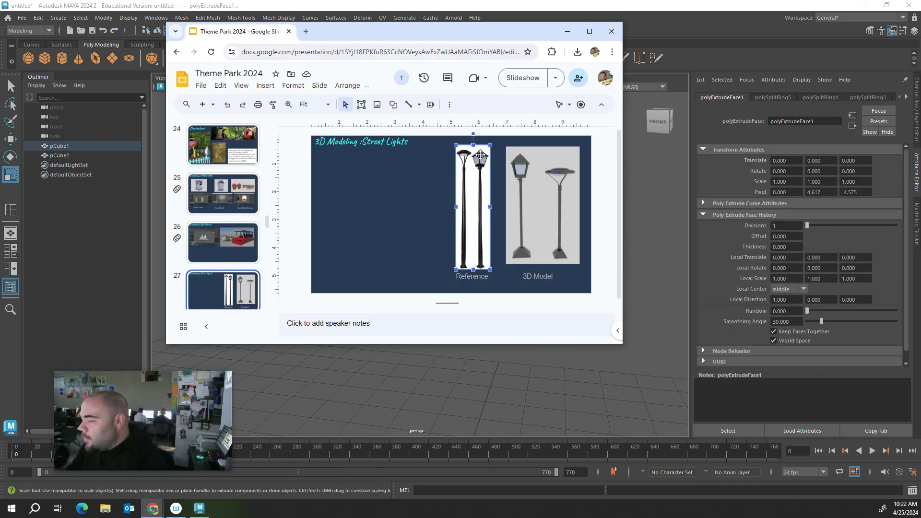
pyautogui.click(567, 31)
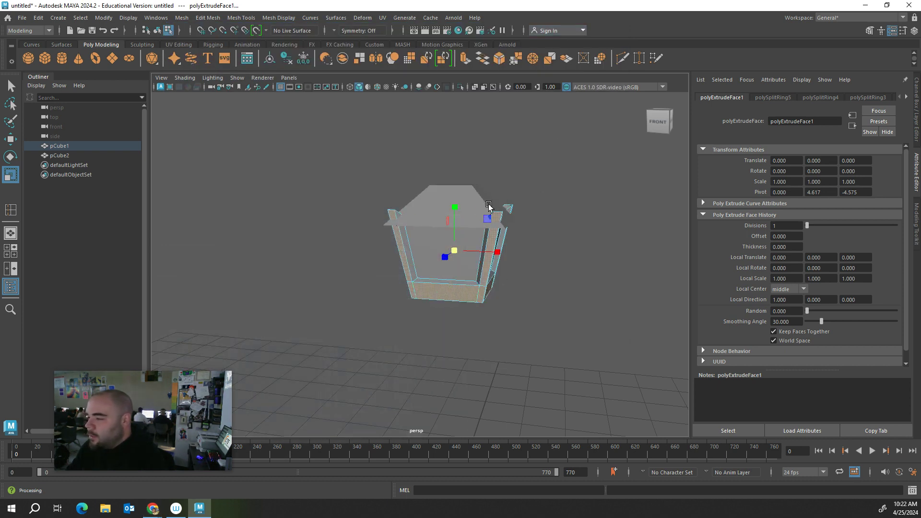
pyautogui.press('F11')
pyautogui.moveTo(456, 197); pyautogui.dragTo(525, 181, button='right')
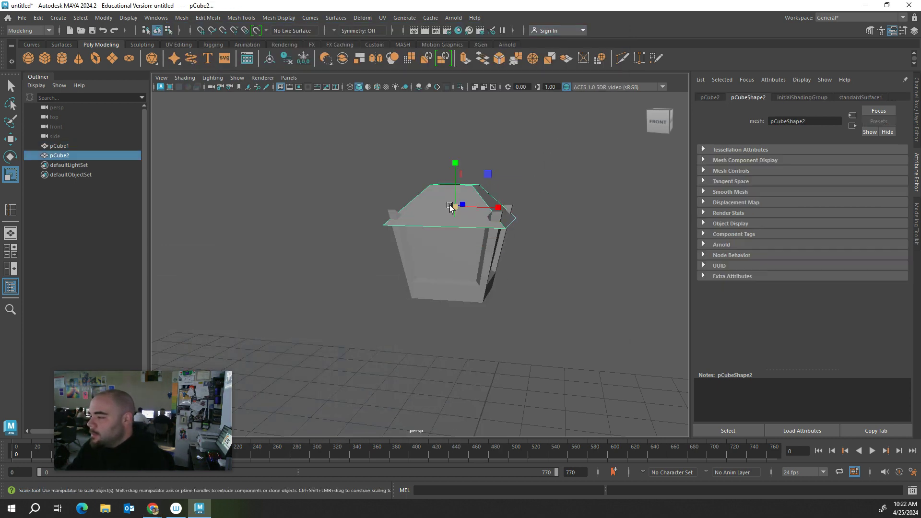
pyautogui.moveTo(461, 207); pyautogui.dragTo(482, 208)
pyautogui.press('w')
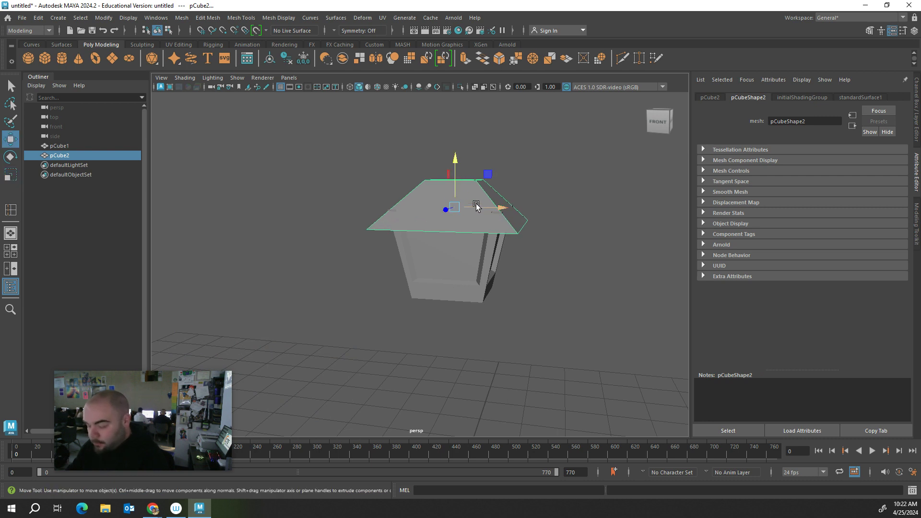
pyautogui.moveTo(457, 165); pyautogui.dragTo(456, 162)
# Step: Scale the lantern body down uniformly, and shrink the roof to match while keeping its overhang
pyautogui.click(464, 263)
pyautogui.press('r')
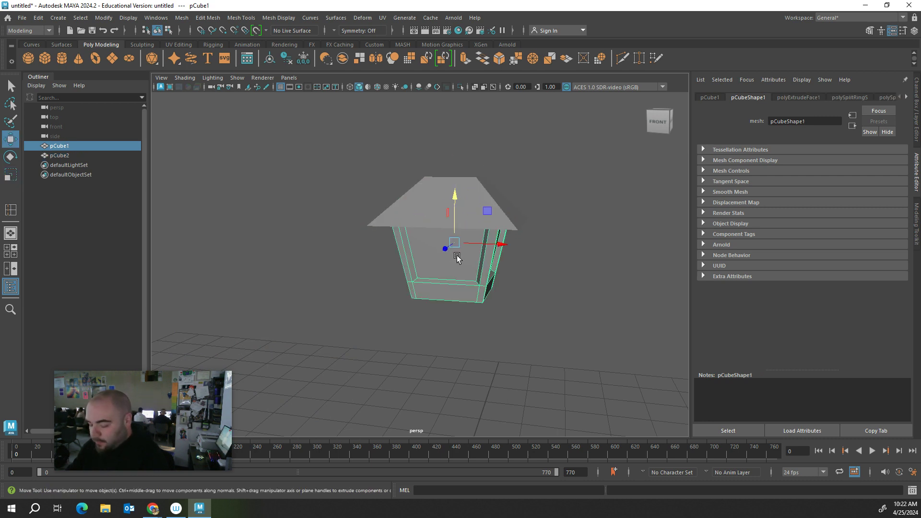
pyautogui.moveTo(454, 244); pyautogui.dragTo(433, 254)
pyautogui.click(469, 188)
pyautogui.moveTo(457, 191); pyautogui.dragTo(443, 215)
pyautogui.click(488, 343)
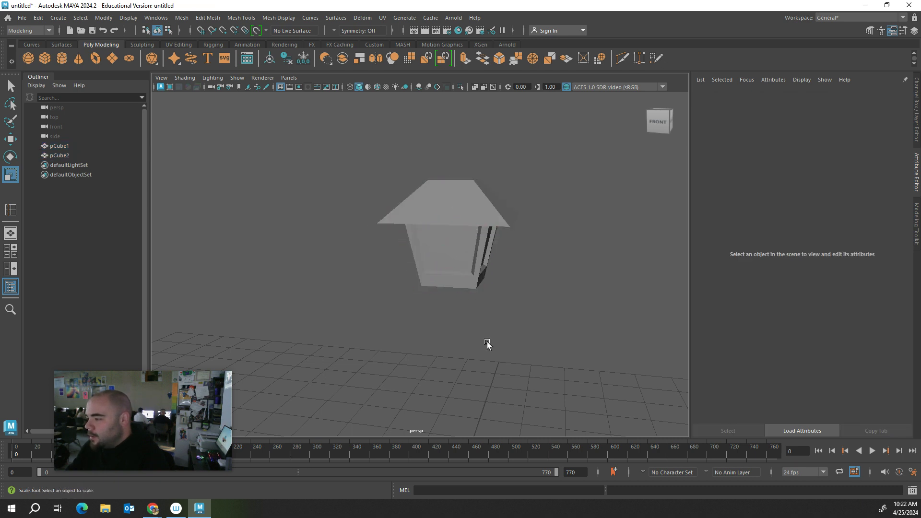
# Step: Assign a new Blinn material to the roof and set its color to black
pyautogui.keyDown('alt'); pyautogui.moveTo(488, 343); pyautogui.dragTo(445, 294); pyautogui.keyUp('alt')
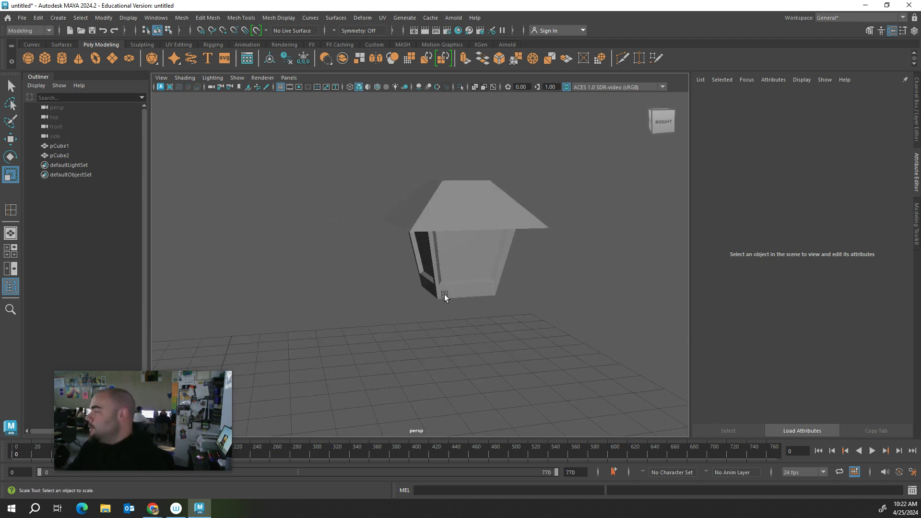
pyautogui.click(465, 280)
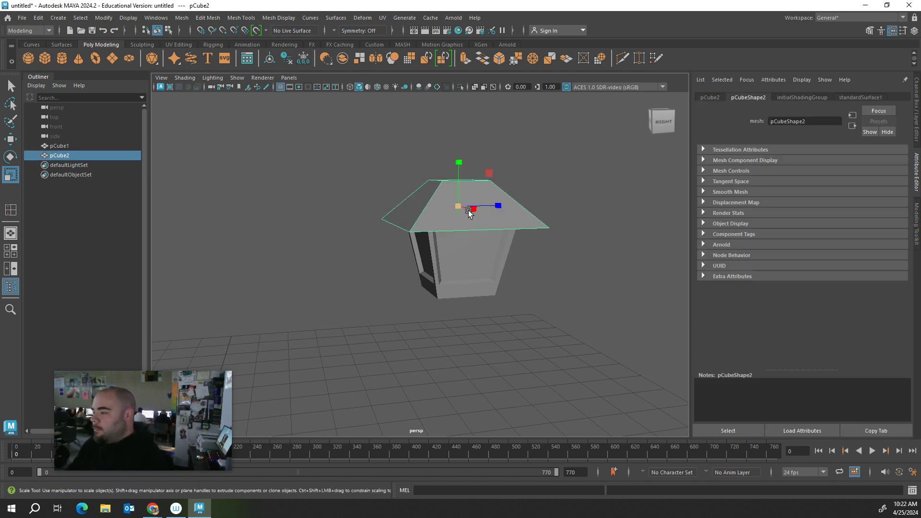
pyautogui.moveTo(492, 225); pyautogui.dragTo(491, 257, button='right')
pyautogui.moveTo(509, 472); pyautogui.dragTo(509, 473, button='right')
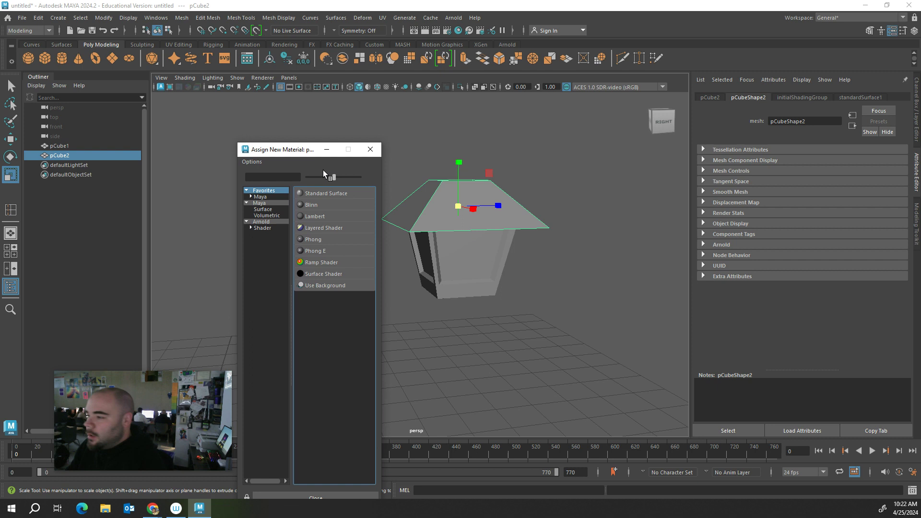
pyautogui.click(314, 204)
pyautogui.click(799, 206)
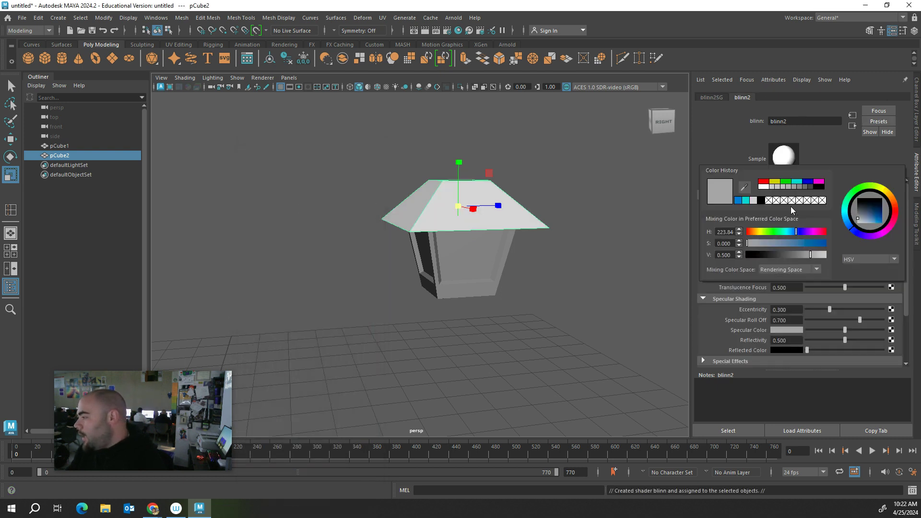
pyautogui.click(744, 209)
pyautogui.click(566, 212)
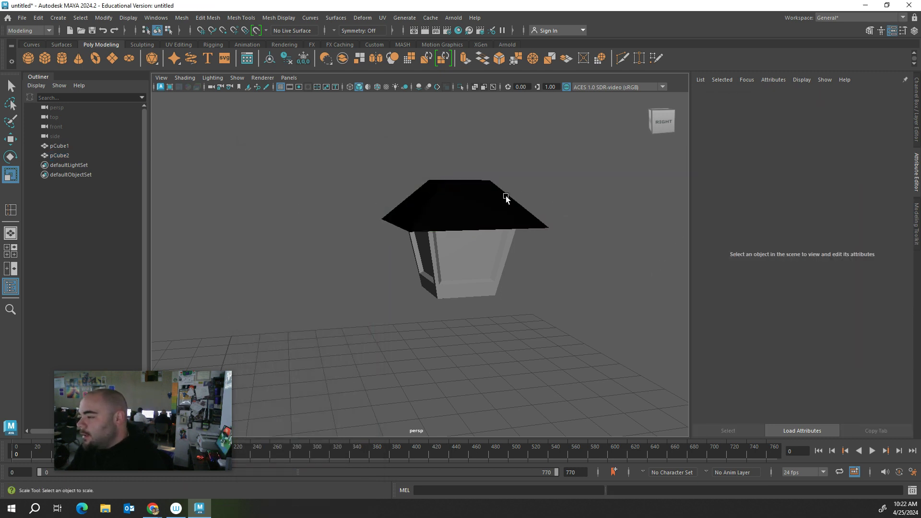
pyautogui.keyDown('alt'); pyautogui.moveTo(448, 264); pyautogui.dragTo(594, 173); pyautogui.keyUp('alt')
pyautogui.click(469, 249)
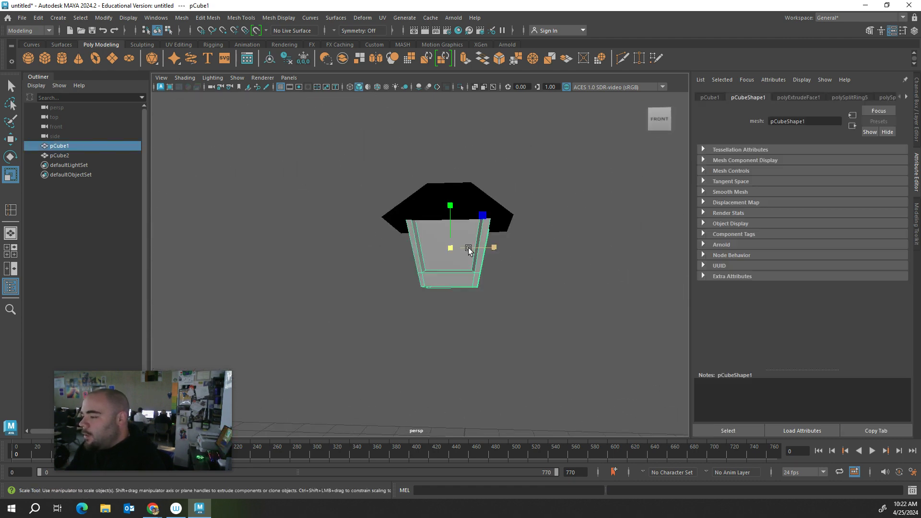
pyautogui.rightClick(445, 263)
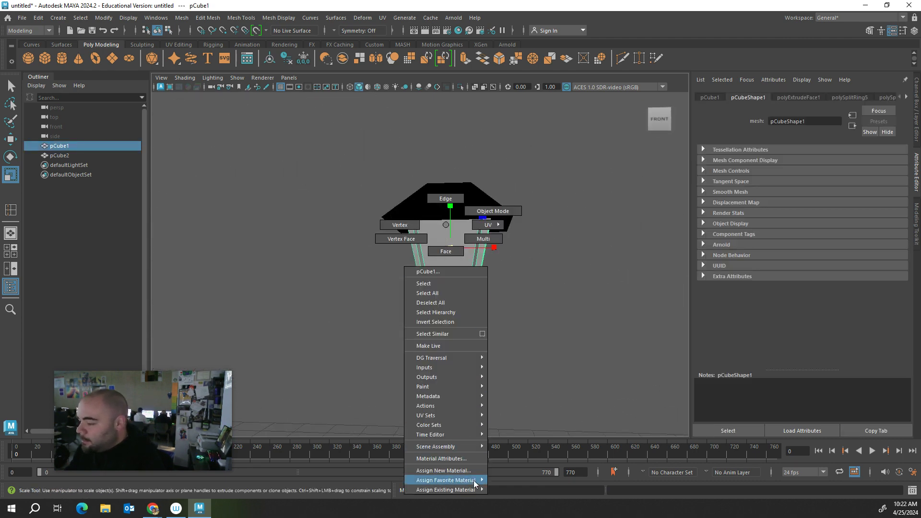
pyautogui.moveTo(474, 490)
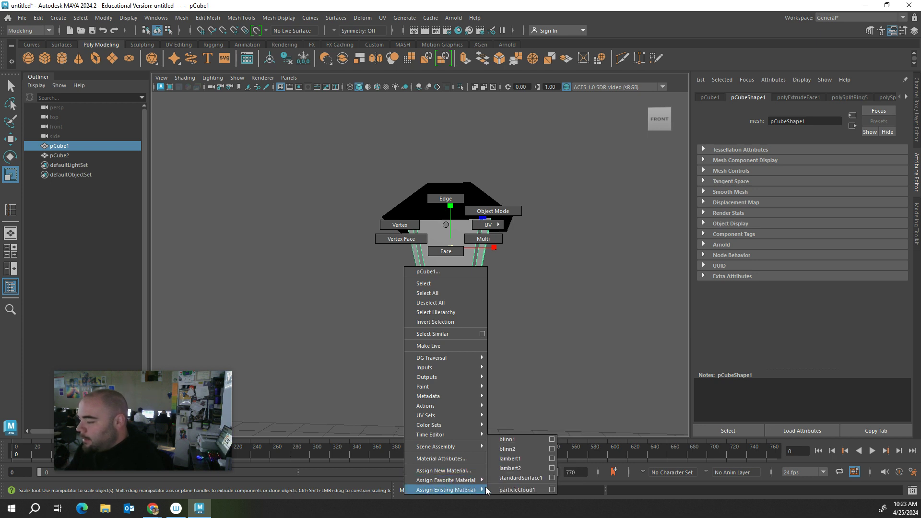
pyautogui.click(516, 448)
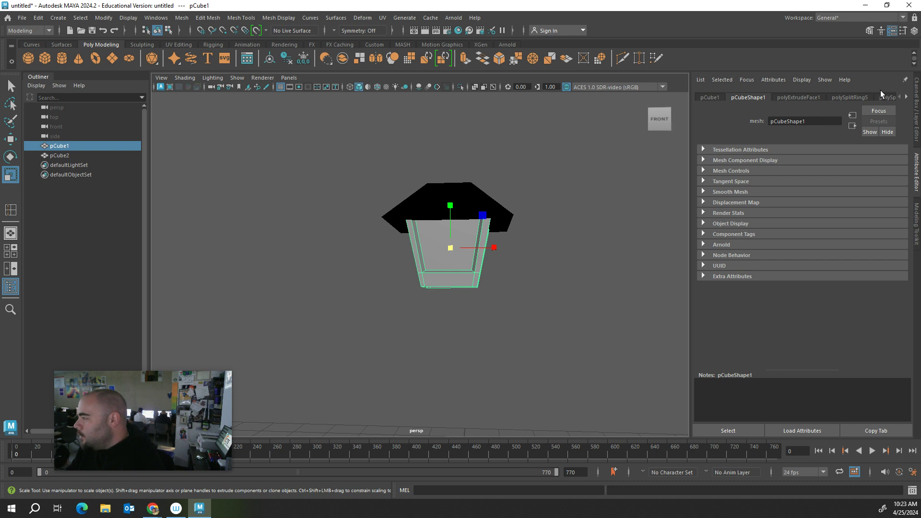
pyautogui.click(905, 98)
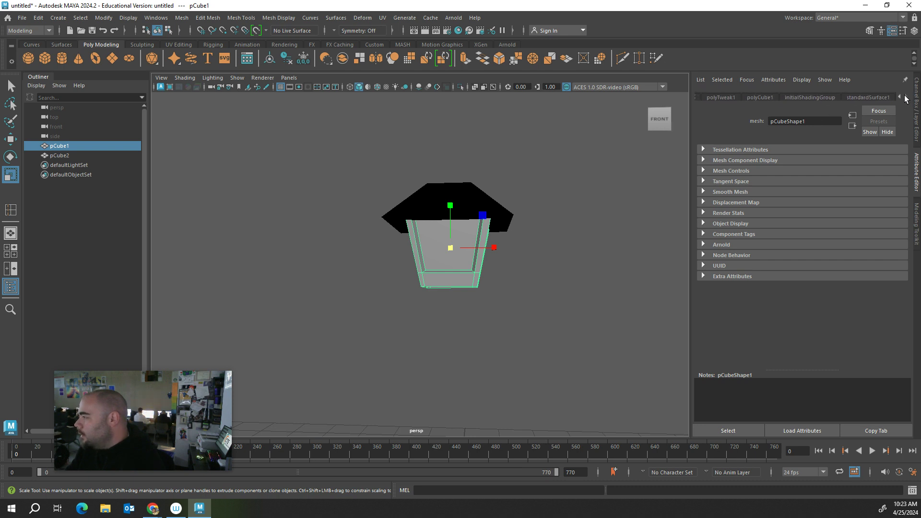
pyautogui.rightClick(473, 258)
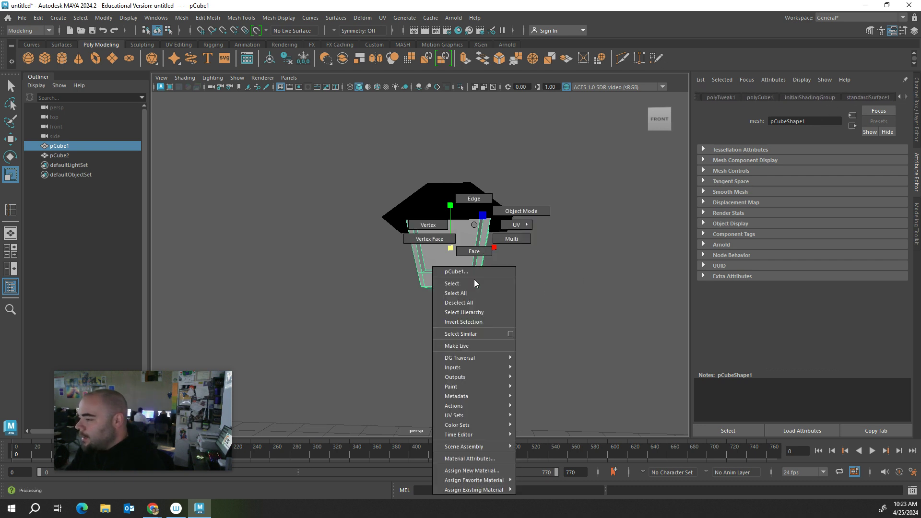
# Step: Rename the roof's Blinn material as black
pyautogui.click(469, 205)
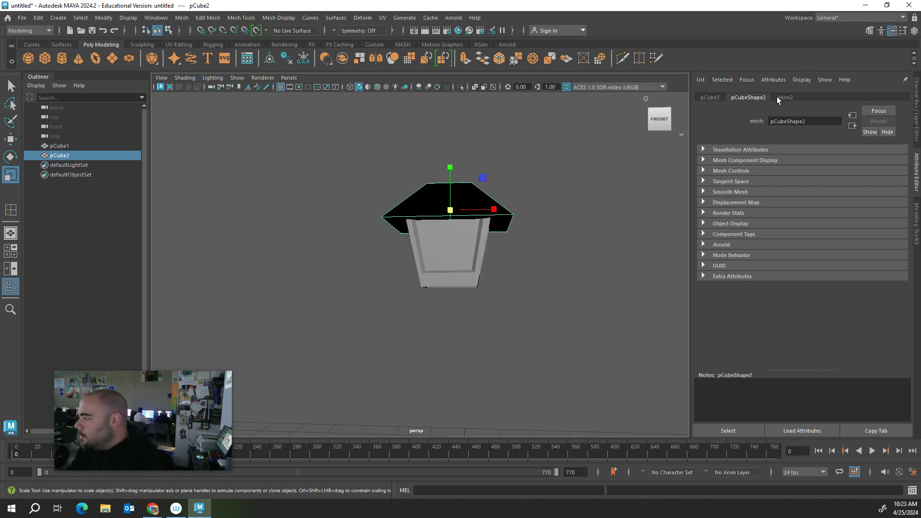
pyautogui.click(785, 97)
pyautogui.doubleClick(780, 121)
pyautogui.write('black')
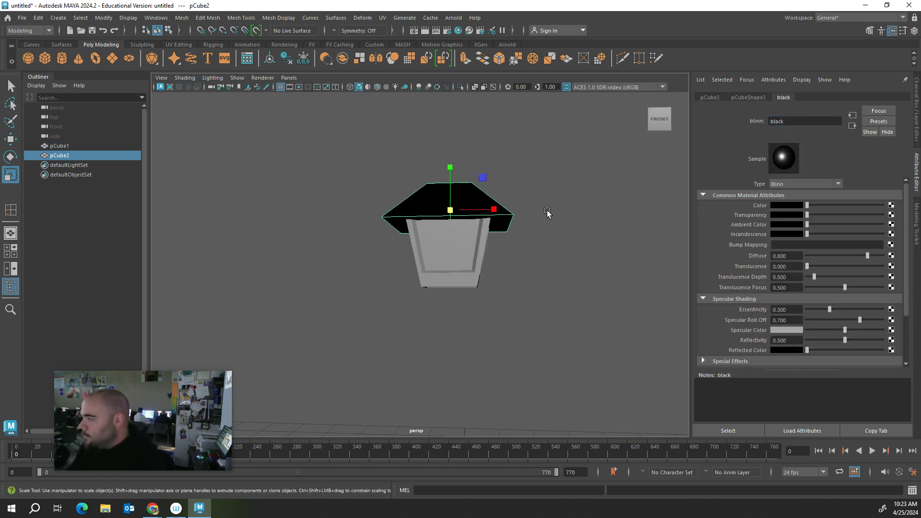
pyautogui.click(547, 212)
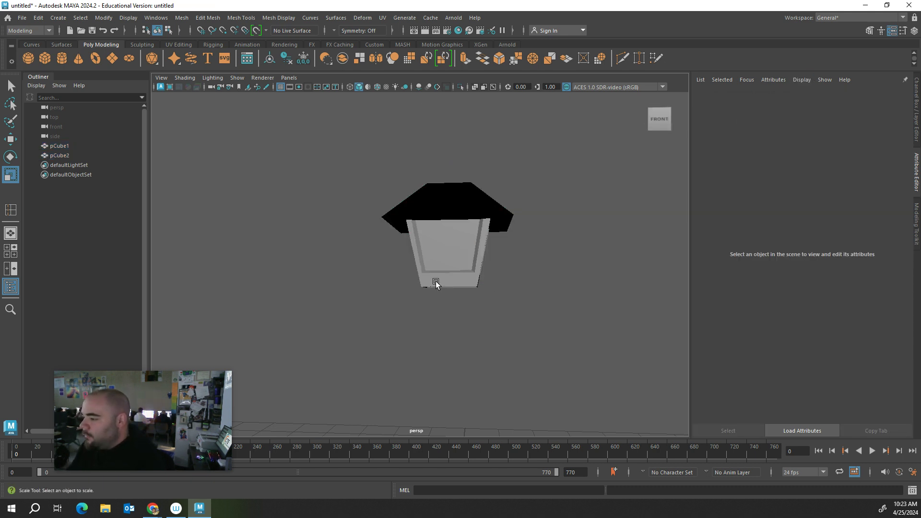
# Step: Assign the existing black material to the whole lantern body
pyautogui.click(436, 283)
pyautogui.moveTo(448, 225); pyautogui.dragTo(525, 445, button='right')
pyautogui.keyDown('alt'); pyautogui.moveTo(500, 359); pyautogui.dragTo(558, 362); pyautogui.keyUp('alt')
pyautogui.keyDown('alt'); pyautogui.moveTo(507, 327); pyautogui.dragTo(440, 319); pyautogui.keyUp('alt')
# Step: Select the window pane faces around the lantern body and assign them a new Blinn material
pyautogui.moveTo(369, 232); pyautogui.dragTo(379, 250, button='right')
pyautogui.click(392, 256)
pyautogui.click(374, 244)
pyautogui.keyDown('alt'); pyautogui.moveTo(374, 243); pyautogui.dragTo(435, 276); pyautogui.keyUp('alt')
pyautogui.click(458, 230)
pyautogui.keyDown('alt'); pyautogui.moveTo(539, 292); pyautogui.dragTo(514, 305); pyautogui.keyUp('alt')
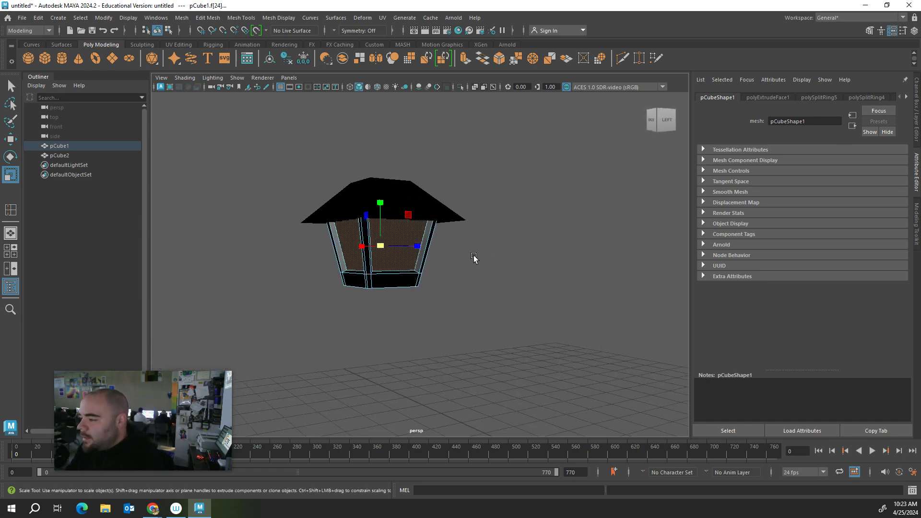
pyautogui.moveTo(426, 225); pyautogui.dragTo(449, 475, button='right')
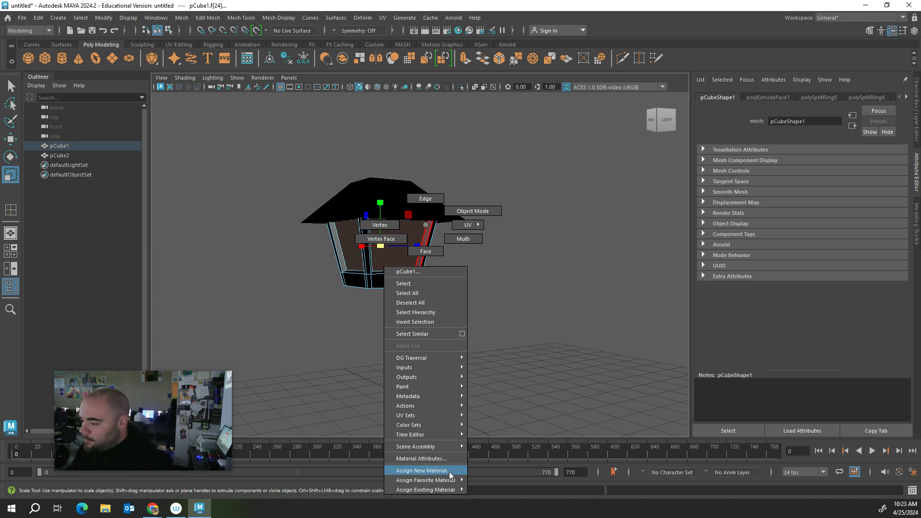
pyautogui.click(422, 471)
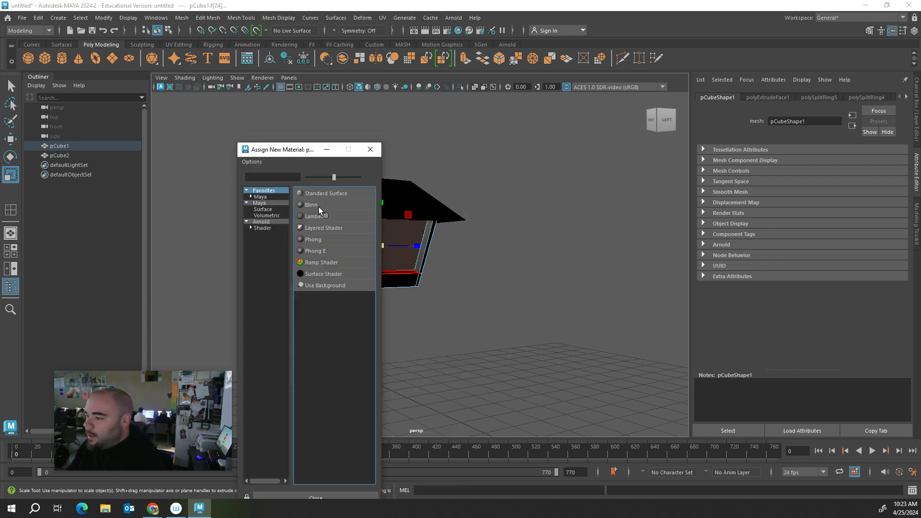
pyautogui.click(318, 206)
pyautogui.click(556, 309)
# Step: Raise the transparency of the window panes' Blinn material to make them see-through, and rename the material glass
pyautogui.keyDown('alt'); pyautogui.moveTo(559, 333); pyautogui.dragTo(591, 323); pyautogui.keyUp('alt')
pyautogui.scroll(5, 428, 327)
pyautogui.keyDown('alt'); pyautogui.moveTo(490, 347); pyautogui.dragTo(422, 267); pyautogui.keyUp('alt')
pyautogui.click(422, 267)
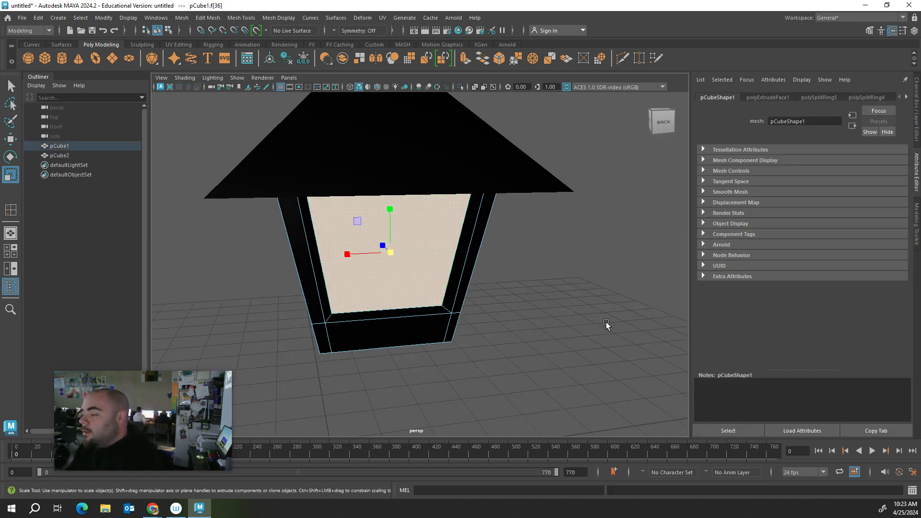
pyautogui.hotkey('ctrl', 'z')
pyautogui.click(446, 250)
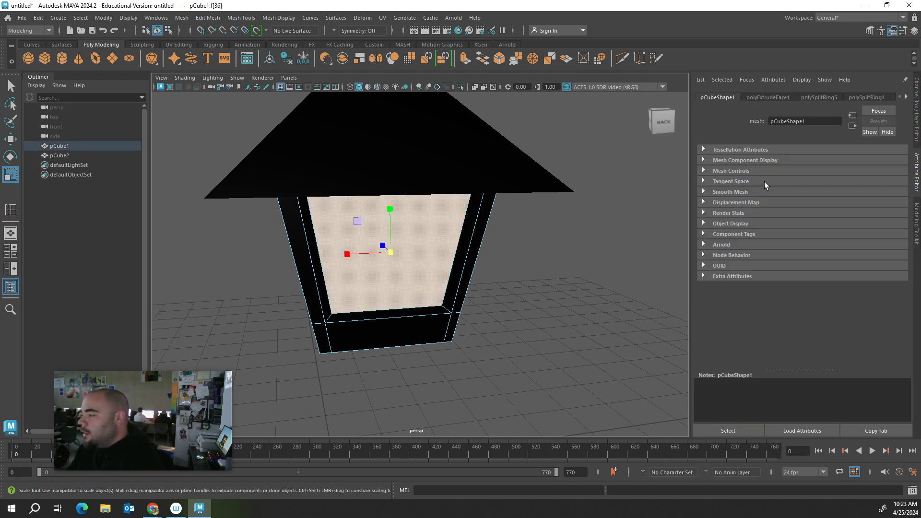
pyautogui.click(907, 98)
pyautogui.click(908, 97)
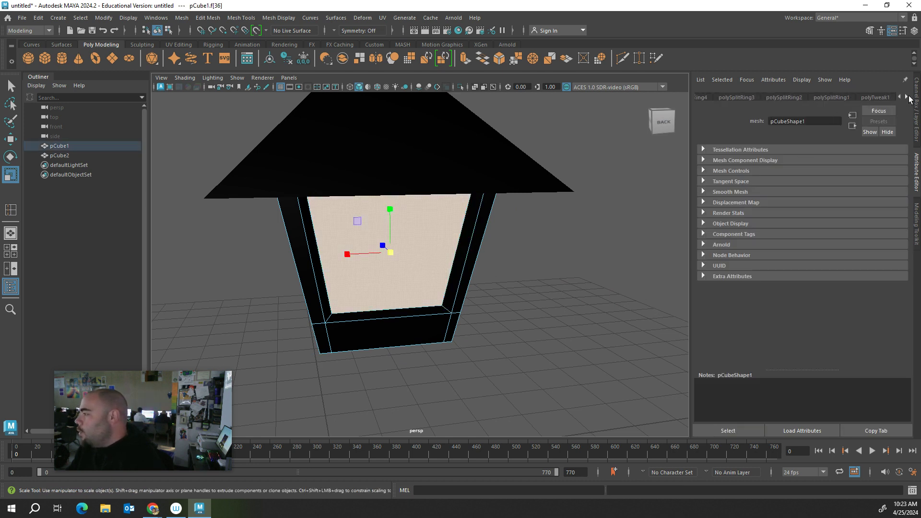
pyautogui.click(907, 98)
pyautogui.click(908, 97)
pyautogui.click(881, 97)
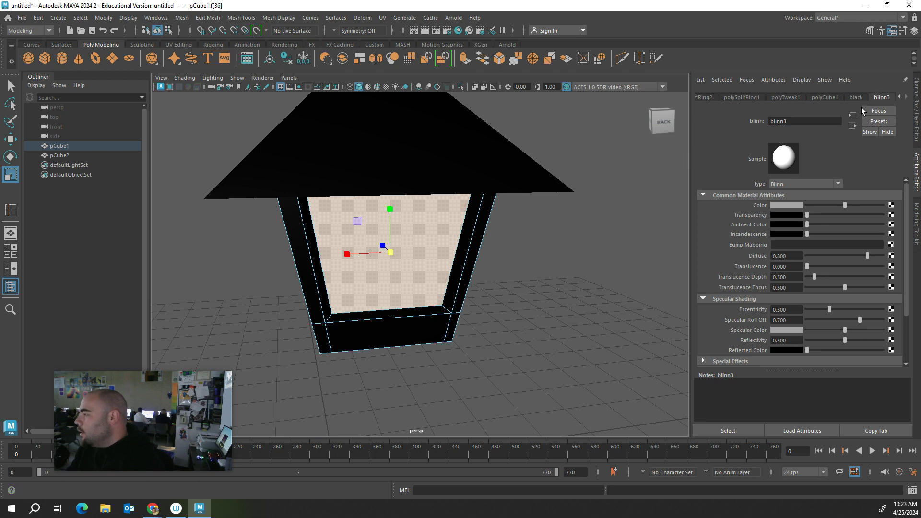
pyautogui.click(787, 206)
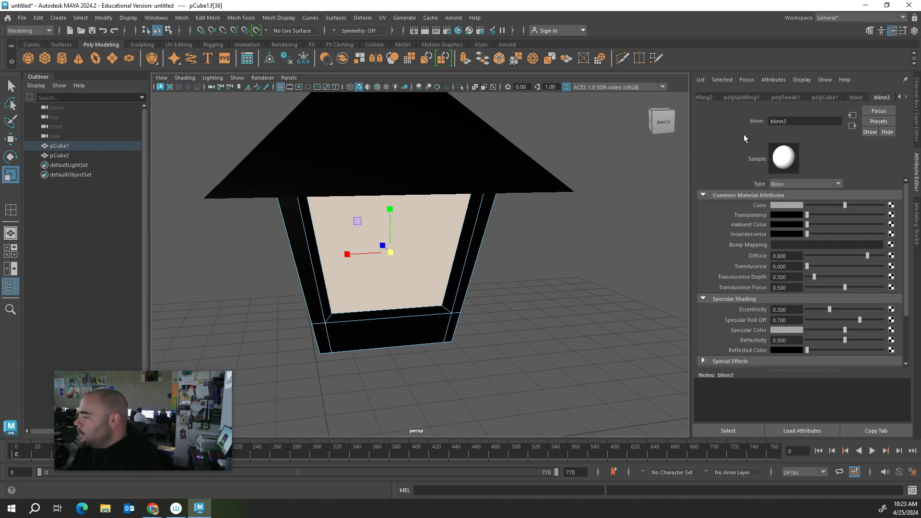
pyautogui.moveTo(807, 215); pyautogui.dragTo(842, 216)
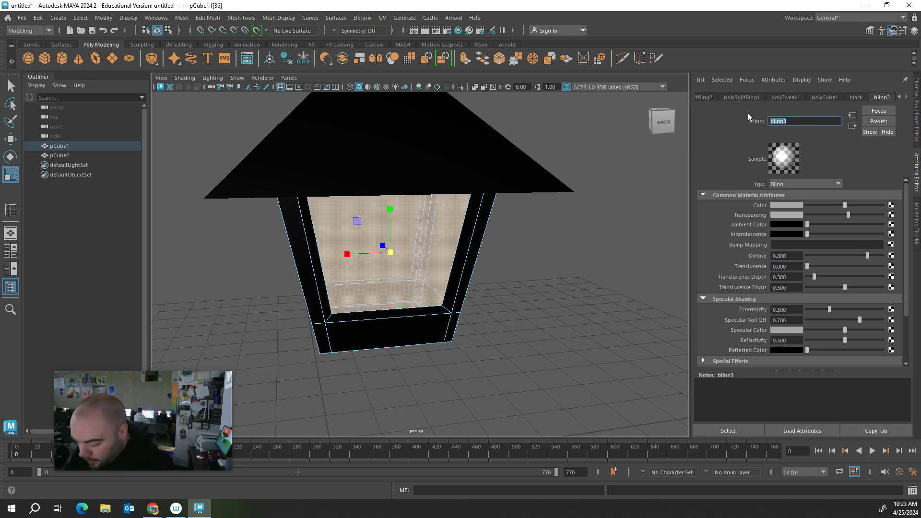
pyautogui.write('glass')
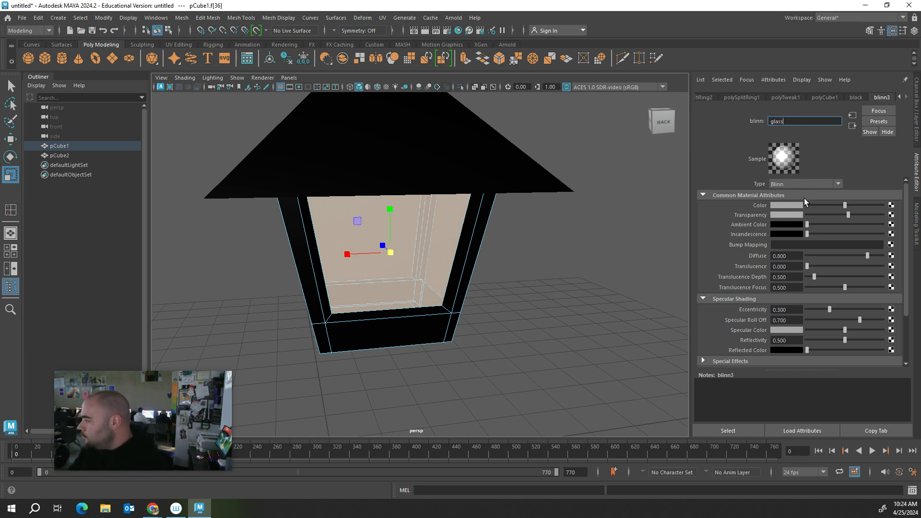
# Step: Try blue, and settle on a pale yellow color for the glass material, returning the body to object mode
pyautogui.click(789, 205)
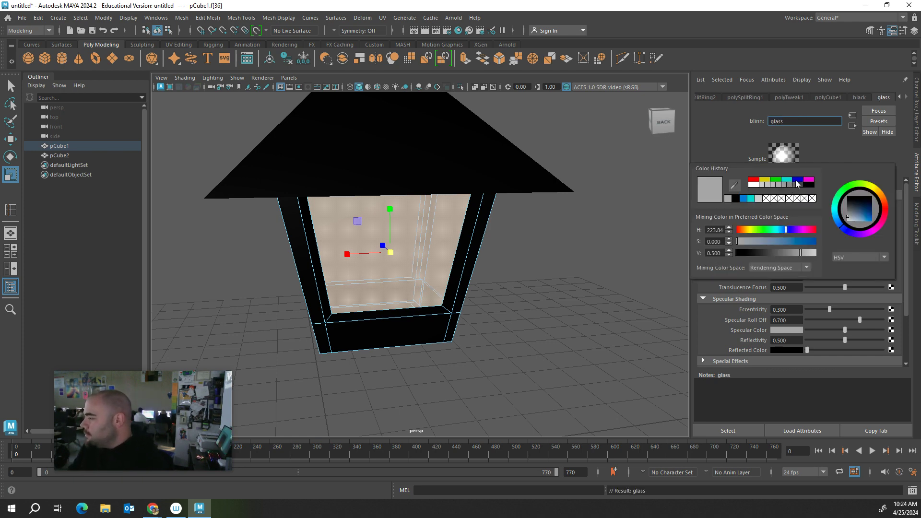
pyautogui.click(797, 180)
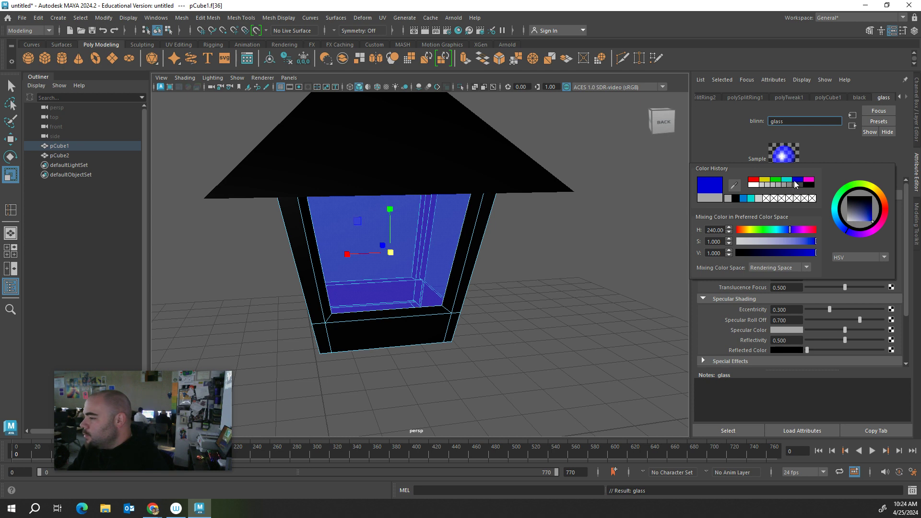
pyautogui.click(762, 180)
pyautogui.moveTo(791, 241)
pyautogui.mouseDown()
pyautogui.moveTo(776, 246)
pyautogui.moveTo(793, 252)
pyautogui.mouseUp()
pyautogui.click(590, 248)
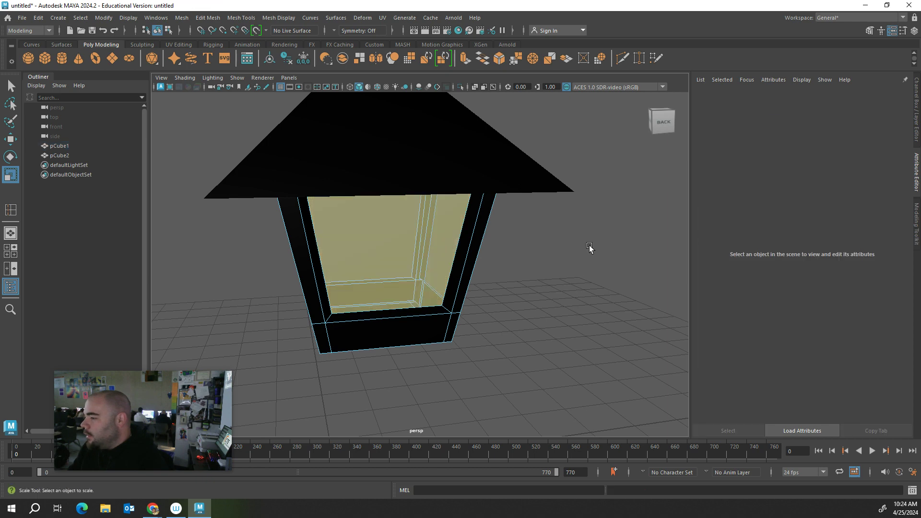
pyautogui.keyDown('alt'); pyautogui.moveTo(590, 248); pyautogui.dragTo(559, 274); pyautogui.keyUp('alt')
pyautogui.moveTo(527, 225); pyautogui.dragTo(576, 211, button='right')
# Step: Check the pole's shape in the Google Slides street light reference and return to Maya
pyautogui.scroll(-5, 632, 257)
pyautogui.keyDown('alt'); pyautogui.moveTo(619, 273); pyautogui.dragTo(619, 293); pyautogui.keyUp('alt')
pyautogui.scroll(-3, 592, 294)
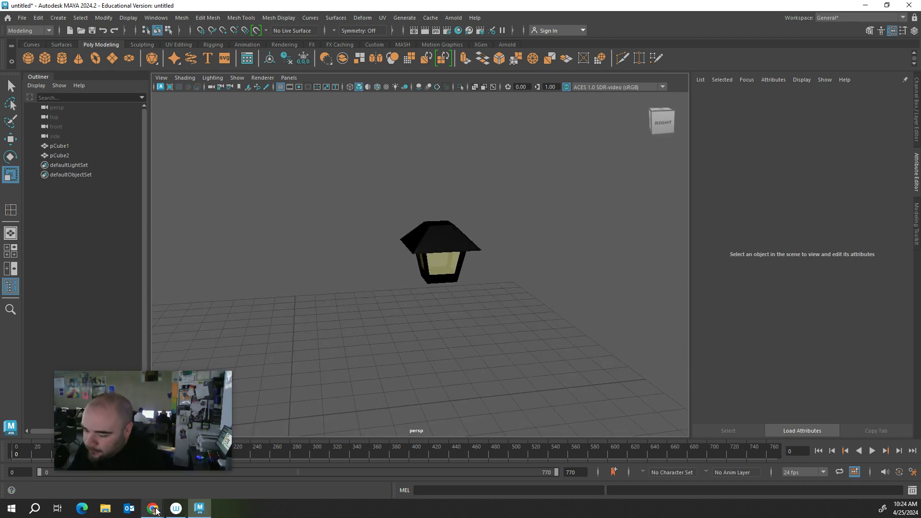
pyautogui.moveTo(156, 511)
pyautogui.click(154, 475)
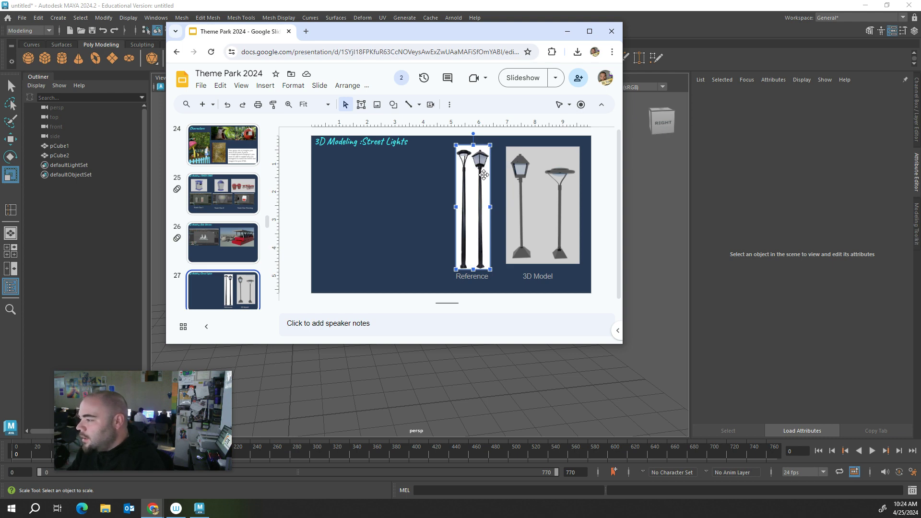
pyautogui.click(568, 31)
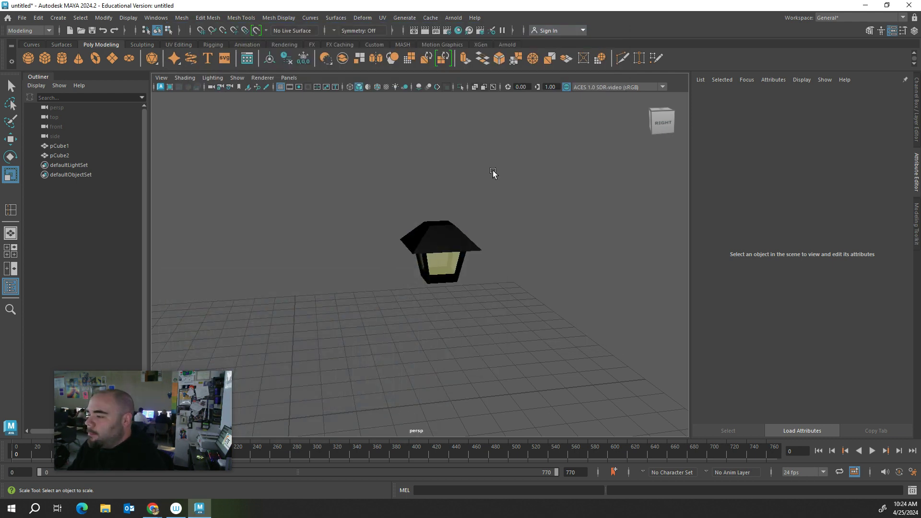
# Step: Create a polygon cylinder and move it across the grid to sit beneath the lantern head
pyautogui.scroll(3, 476, 255)
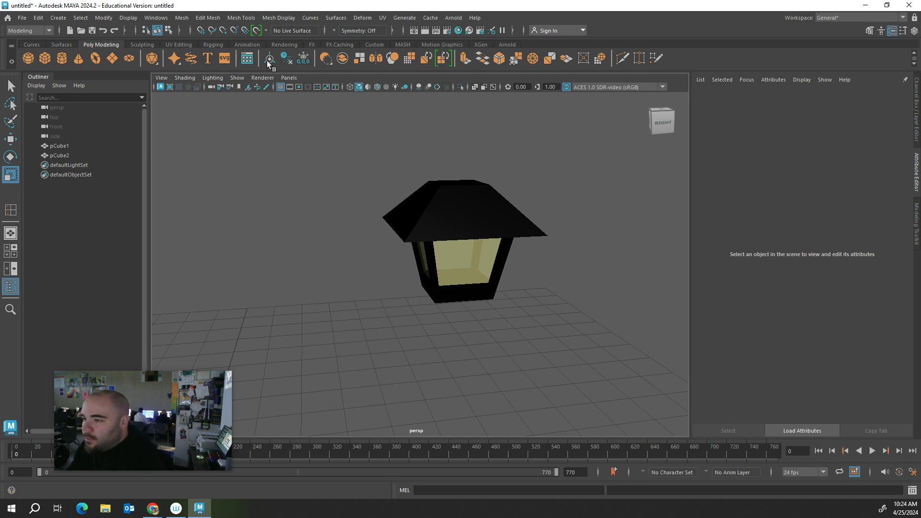
pyautogui.click(62, 58)
pyautogui.scroll(-5, 461, 398)
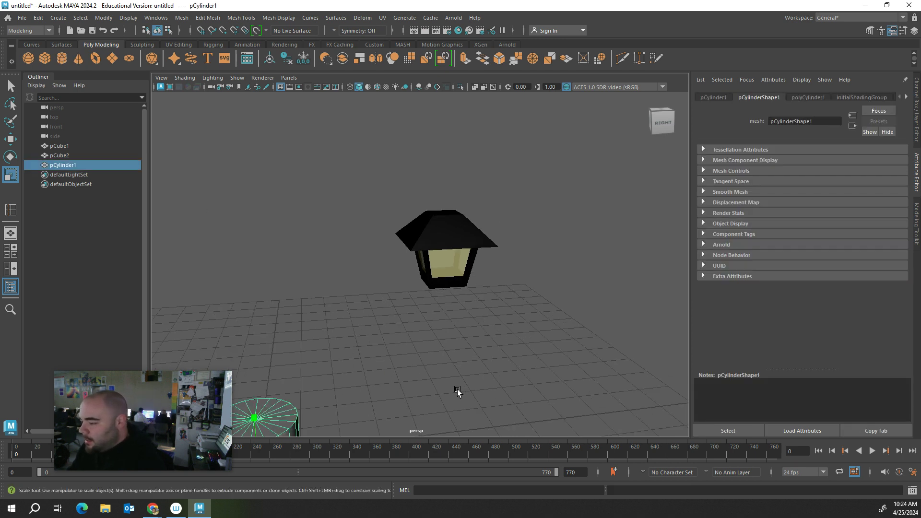
pyautogui.press('w')
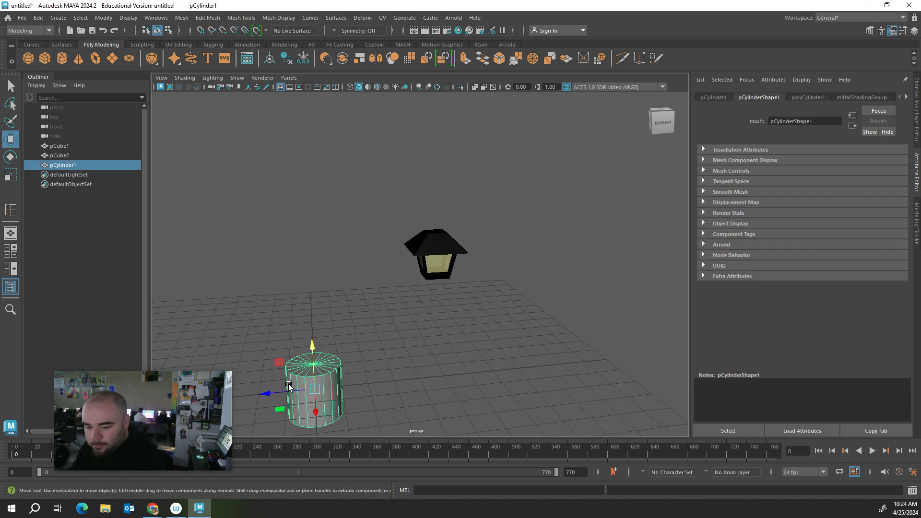
pyautogui.moveTo(277, 393); pyautogui.dragTo(404, 382)
# Step: Scale the cylinder into a tall, narrow pole of about 0.255 × 2.33 × 0.255 and raise it to meet the lantern's underside
pyautogui.press('r')
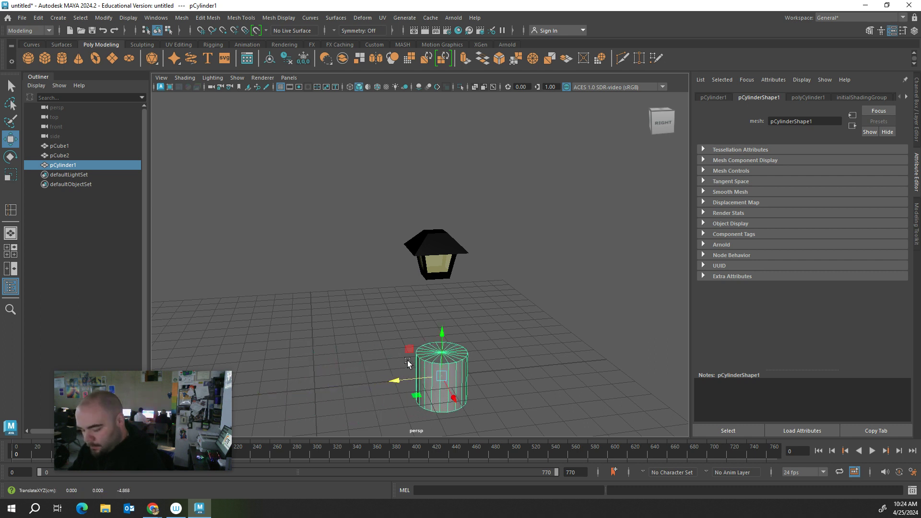
pyautogui.moveTo(438, 334); pyautogui.dragTo(448, 235)
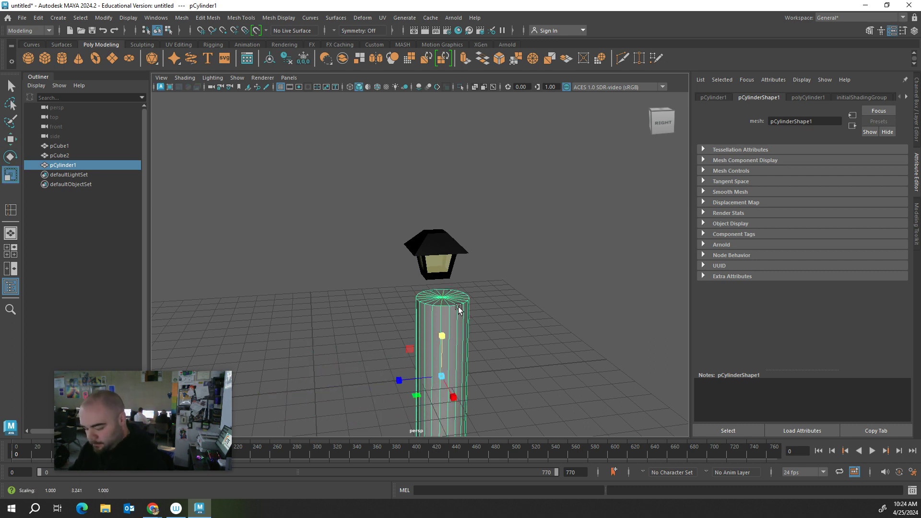
pyautogui.press('w')
pyautogui.moveTo(442, 336); pyautogui.dragTo(437, 301)
pyautogui.moveTo(421, 349)
pyautogui.mouseDown()
pyautogui.moveTo(413, 350)
pyautogui.moveTo(434, 348)
pyautogui.moveTo(424, 350)
pyautogui.mouseUp()
pyautogui.press('r')
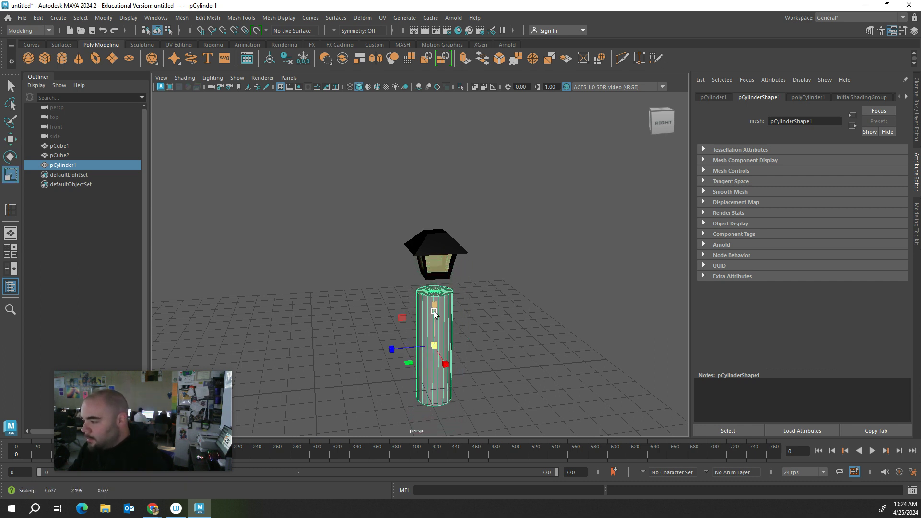
pyautogui.moveTo(435, 306); pyautogui.dragTo(397, 350)
pyautogui.press('w')
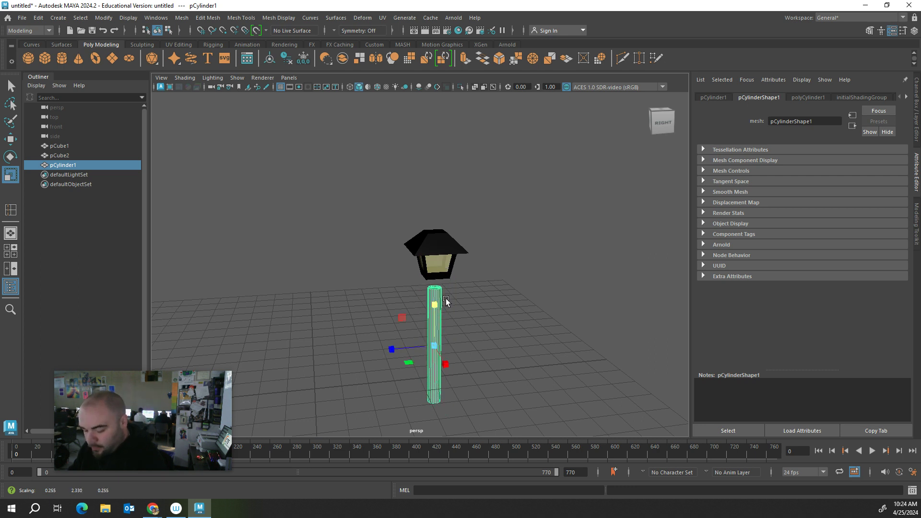
pyautogui.moveTo(431, 295); pyautogui.dragTo(431, 286)
pyautogui.click(480, 307)
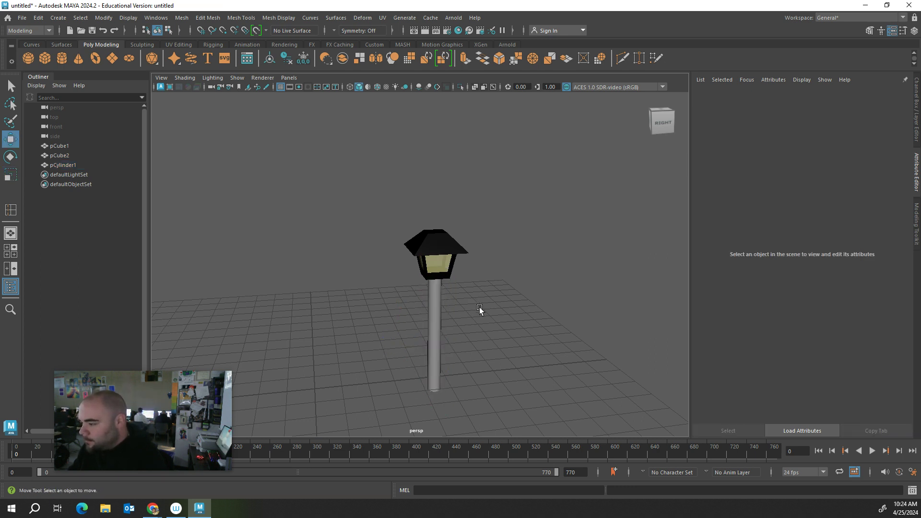
# Step: Scale the pole down uniformly to make it thinner and raise it back up to the lantern's underside
pyautogui.scroll(2, 464, 352)
pyautogui.click(450, 362)
pyautogui.press('r')
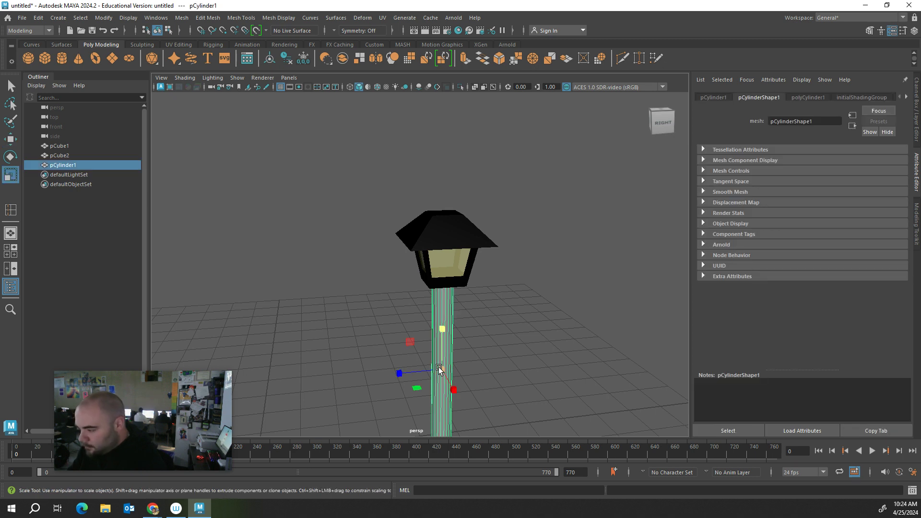
pyautogui.moveTo(442, 369); pyautogui.dragTo(417, 372)
pyautogui.press('w')
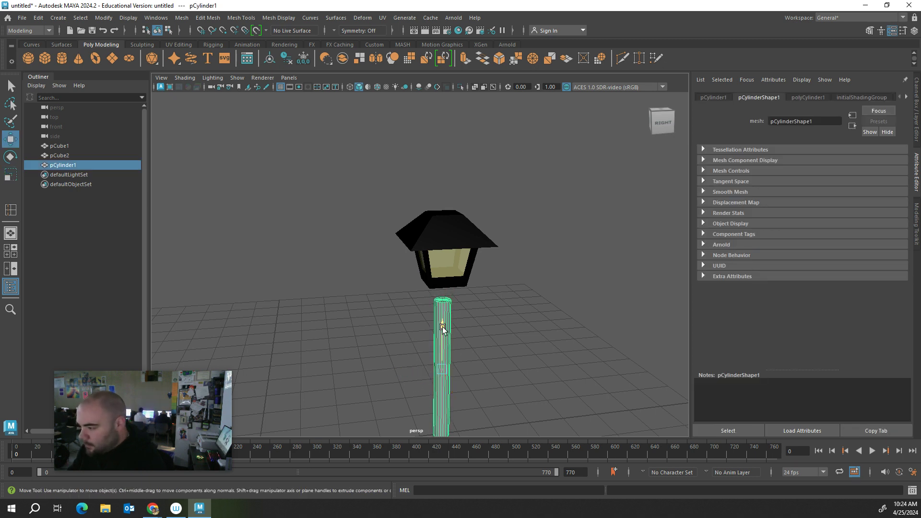
pyautogui.moveTo(442, 329); pyautogui.dragTo(443, 306)
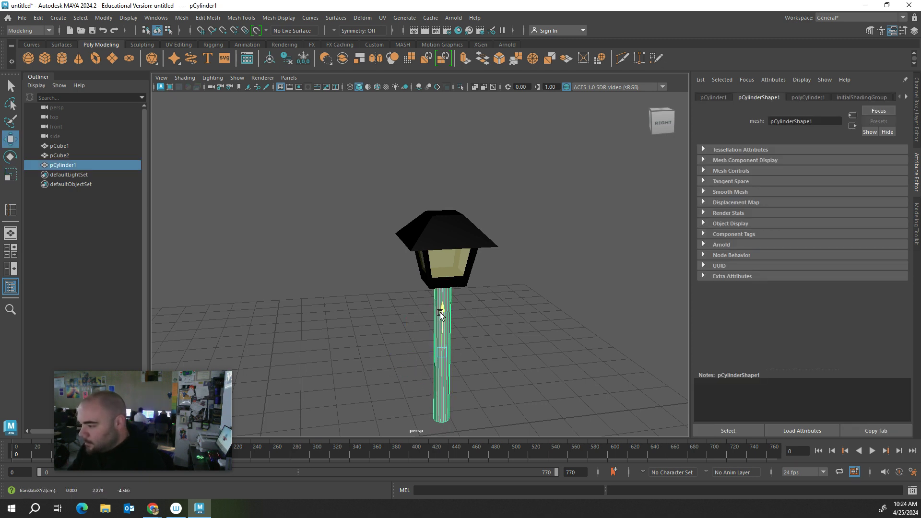
# Step: Stretch the pole vertically and reposition it at about Y 1.380 so its upper end meets the lantern
pyautogui.press('r')
pyautogui.moveTo(444, 314); pyautogui.dragTo(441, 292)
pyautogui.press('w')
pyautogui.click(430, 281)
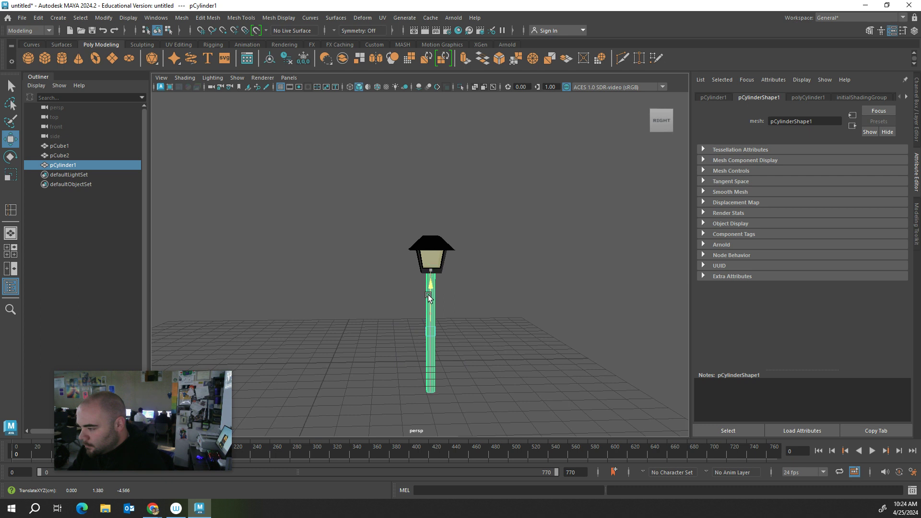
pyautogui.click(471, 304)
pyautogui.scroll(3, 407, 401)
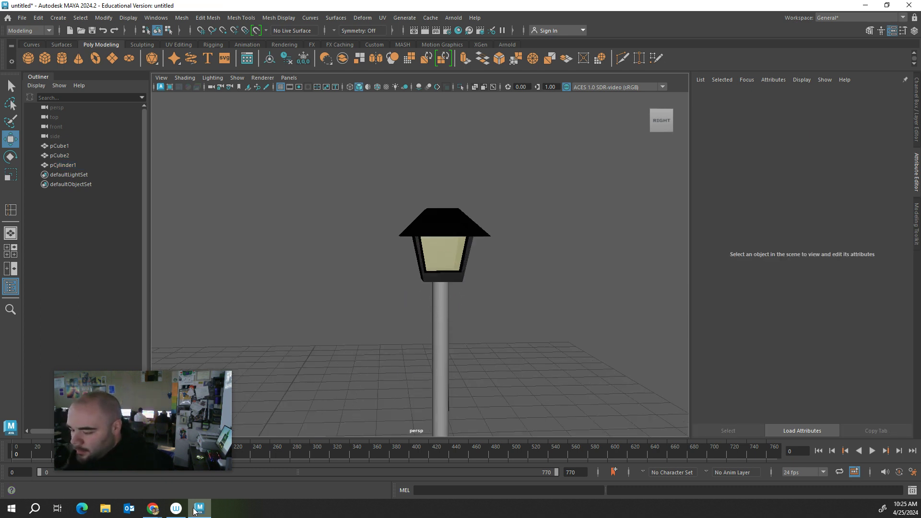
# Step: Switch to the Google Slides street light reference, examine the pole details enlarged, and return to Maya
pyautogui.moveTo(153, 509)
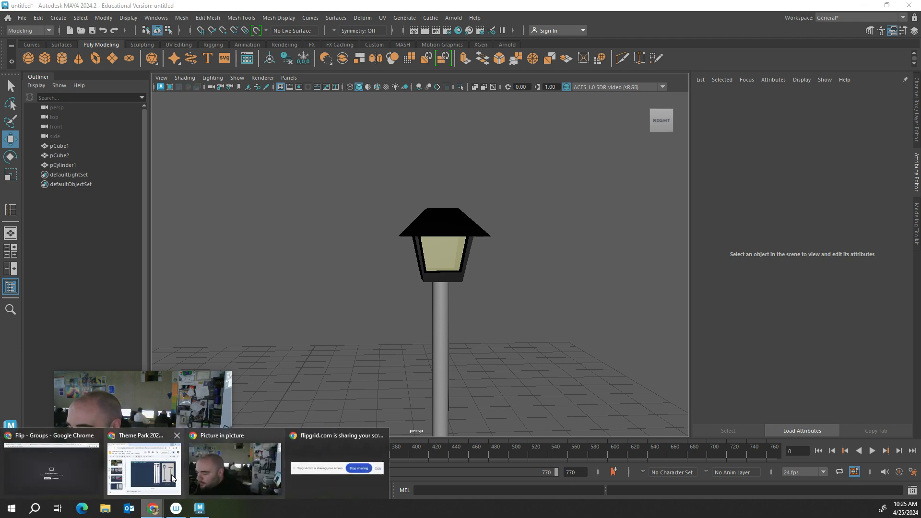
pyautogui.click(148, 463)
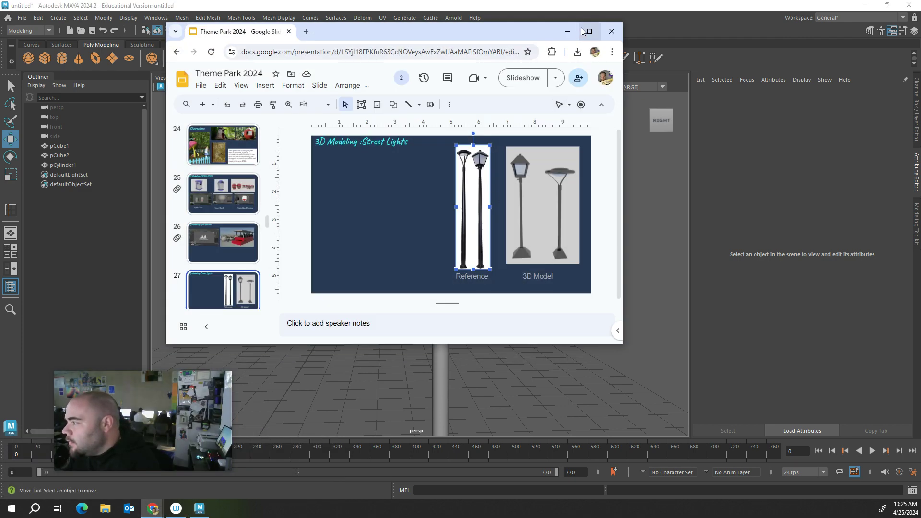
pyautogui.click(583, 31)
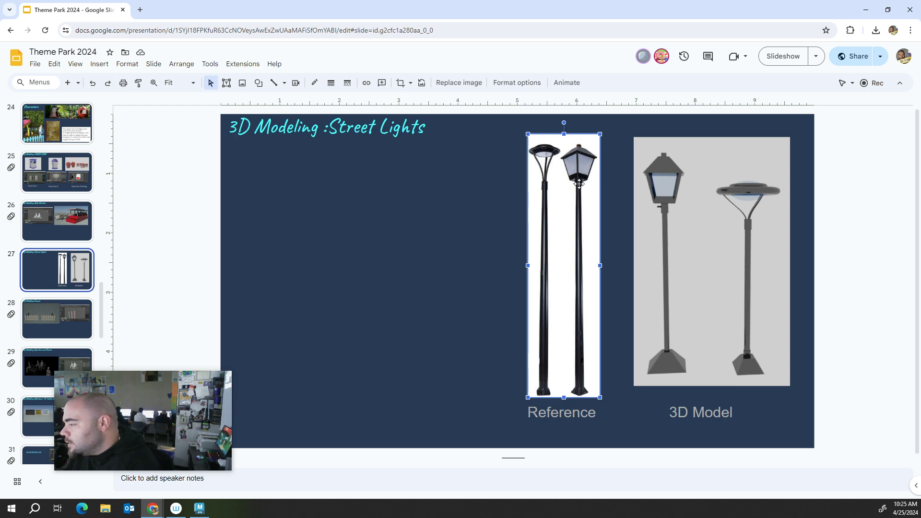
pyautogui.click(866, 10)
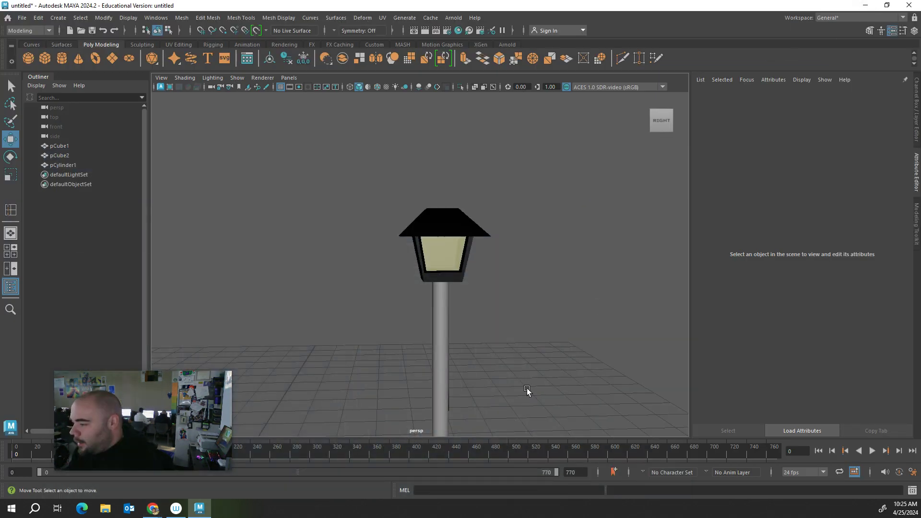
# Step: Assign the existing black material to the pole
pyautogui.click(450, 371)
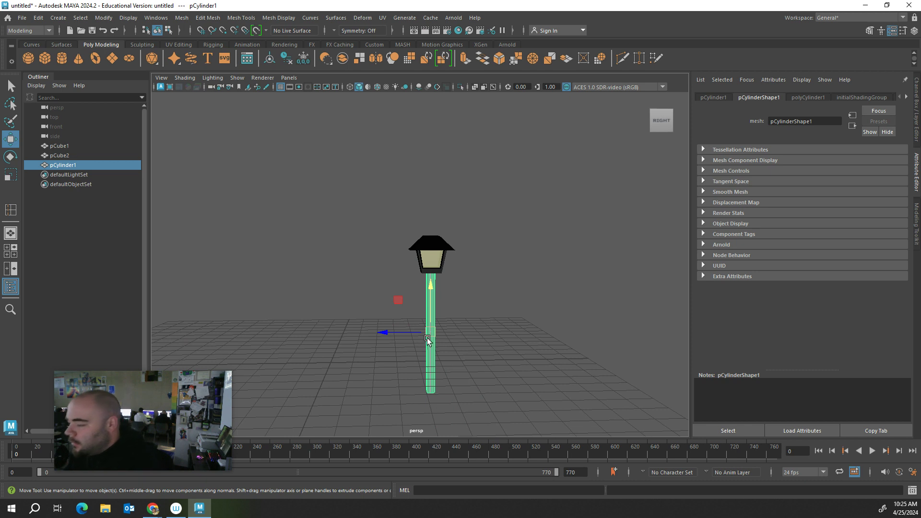
pyautogui.moveTo(428, 338); pyautogui.dragTo(511, 429, button='right')
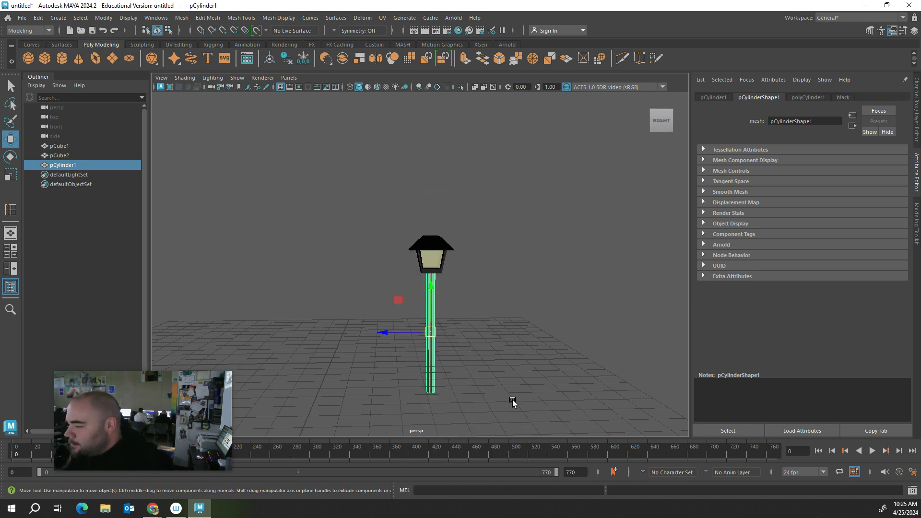
pyautogui.click(491, 345)
pyautogui.scroll(3, 431, 345)
pyautogui.scroll(-2, 433, 339)
# Step: Duplicate the pole, shorten the copy into a collar, and place it directly under the lantern at about Y 3.857
pyautogui.click(436, 331)
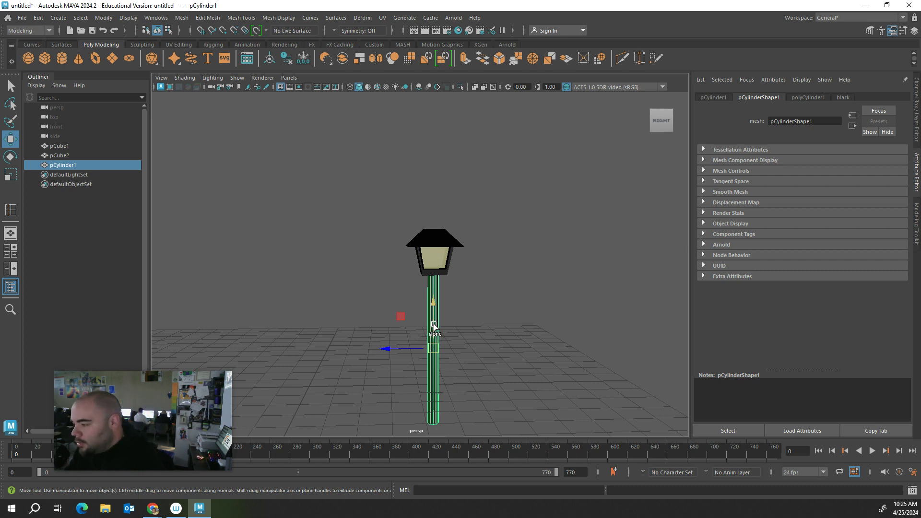
pyautogui.moveTo(437, 333)
pyautogui.keyDown('shift'); pyautogui.mouseDown()
pyautogui.moveTo(446, 253)
pyautogui.moveTo(431, 270)
pyautogui.moveTo(433, 240)
pyautogui.mouseUp(); pyautogui.keyUp('shift')
pyautogui.press('r')
pyautogui.press('w')
pyautogui.press('r')
pyautogui.press('w')
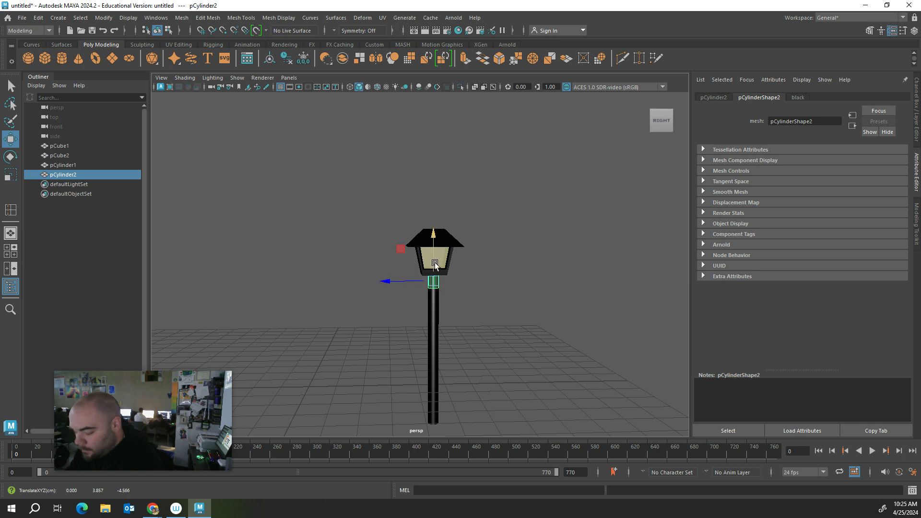
# Step: Widen the collar beyond the pole's thickness by scaling it to about 0.283 × 0.368 × 0.283
pyautogui.press('r')
pyautogui.moveTo(437, 284); pyautogui.dragTo(441, 286)
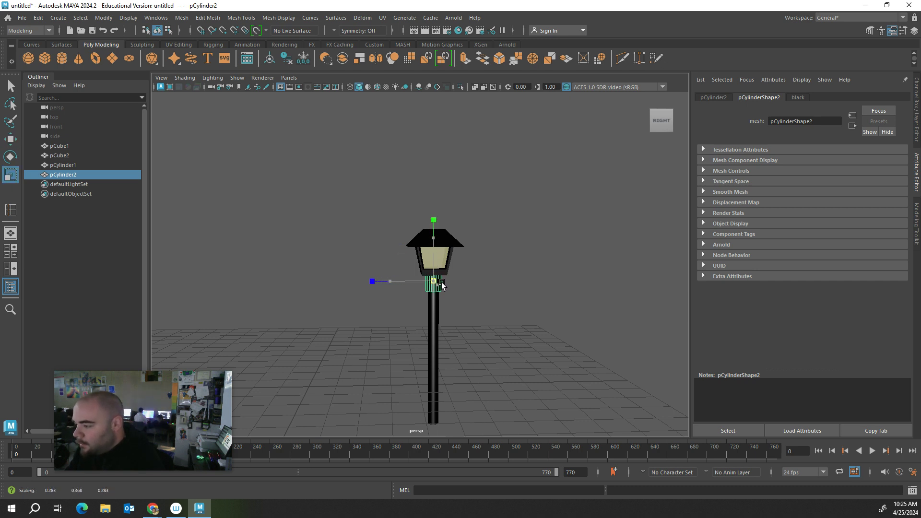
pyautogui.click(487, 294)
pyautogui.scroll(3, 508, 309)
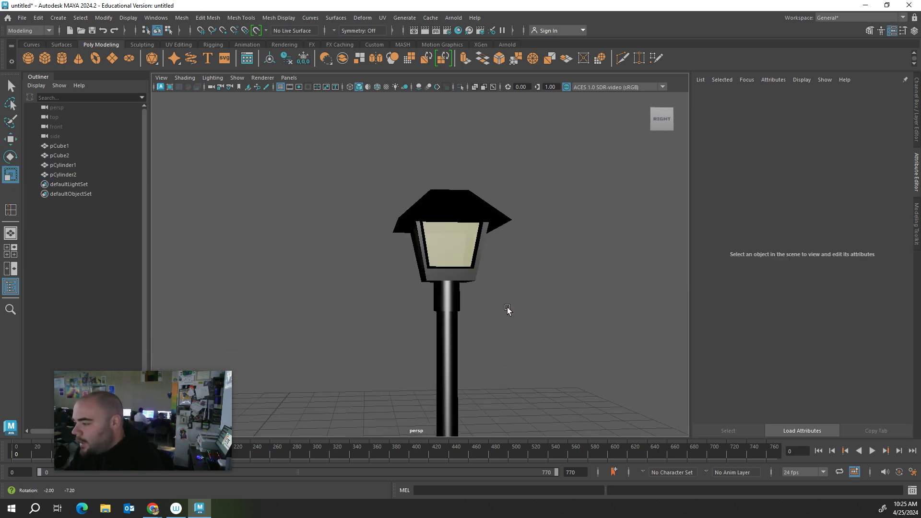
# Step: Duplicate the collar, turn the copy horizontal, shrink it into a small peg, and move it against the collar's side
pyautogui.keyDown('alt'); pyautogui.moveTo(509, 309); pyautogui.dragTo(470, 312); pyautogui.keyUp('alt')
pyautogui.click(452, 311)
pyautogui.press('w')
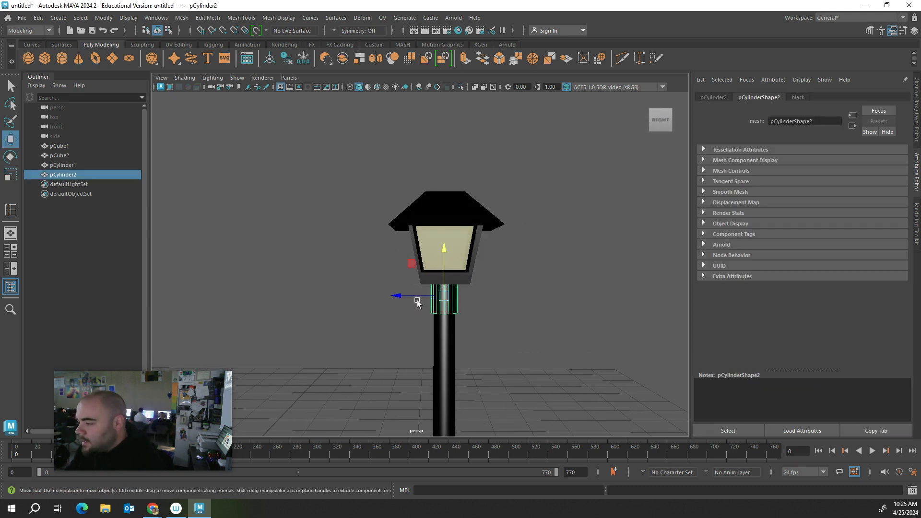
pyautogui.moveTo(417, 303)
pyautogui.keyDown('shift'); pyautogui.mouseDown()
pyautogui.moveTo(358, 297)
pyautogui.moveTo(408, 263)
pyautogui.moveTo(433, 288)
pyautogui.moveTo(373, 301)
pyautogui.moveTo(470, 295)
pyautogui.mouseUp(); pyautogui.keyUp('shift')
pyautogui.press('e')
pyautogui.press('r')
pyautogui.press('w')
pyautogui.moveTo(371, 297); pyautogui.dragTo(402, 298)
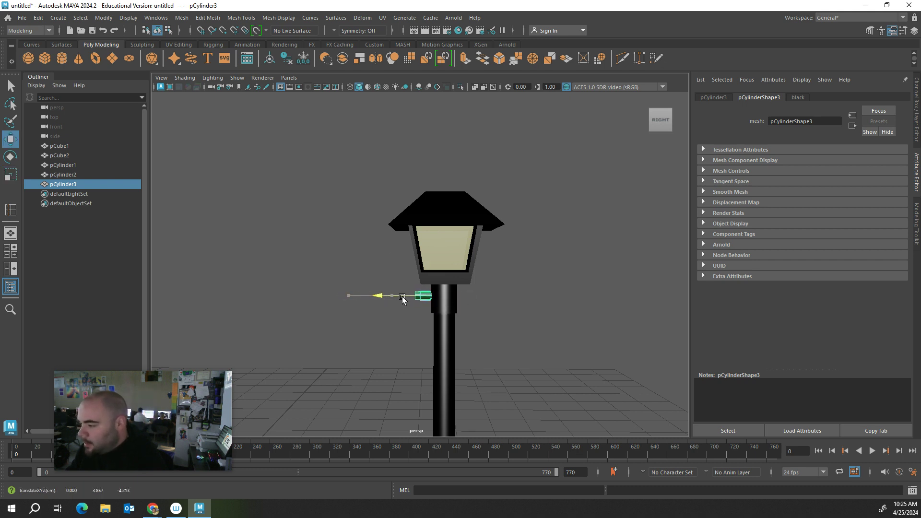
# Step: Thin the side peg further and set it against the collar at about Y 3.884, Z -4.222
pyautogui.press('r')
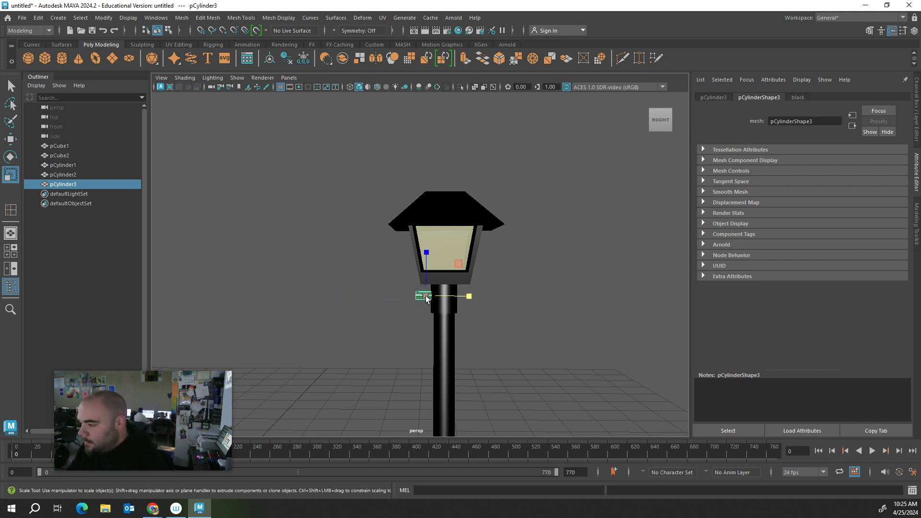
pyautogui.press('w')
pyautogui.moveTo(425, 267); pyautogui.dragTo(425, 263)
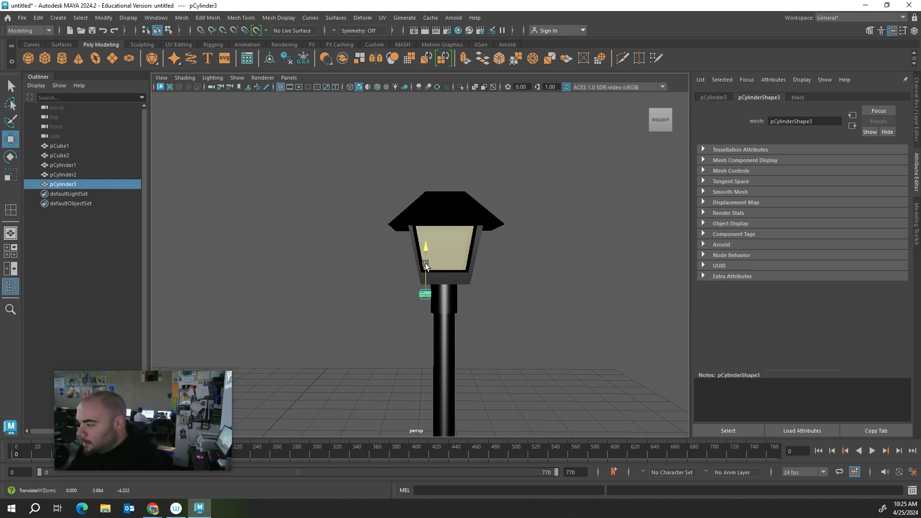
pyautogui.click(543, 327)
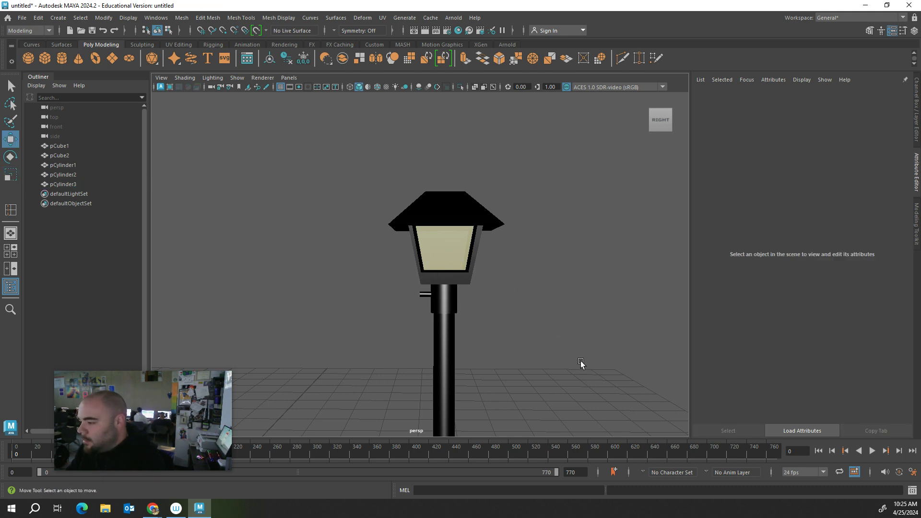
# Step: Duplicate the lantern's roof and lower the copy to the foot of the pole as a base
pyautogui.scroll(-4, 495, 276)
pyautogui.click(454, 263)
pyautogui.scroll(-3, 432, 233)
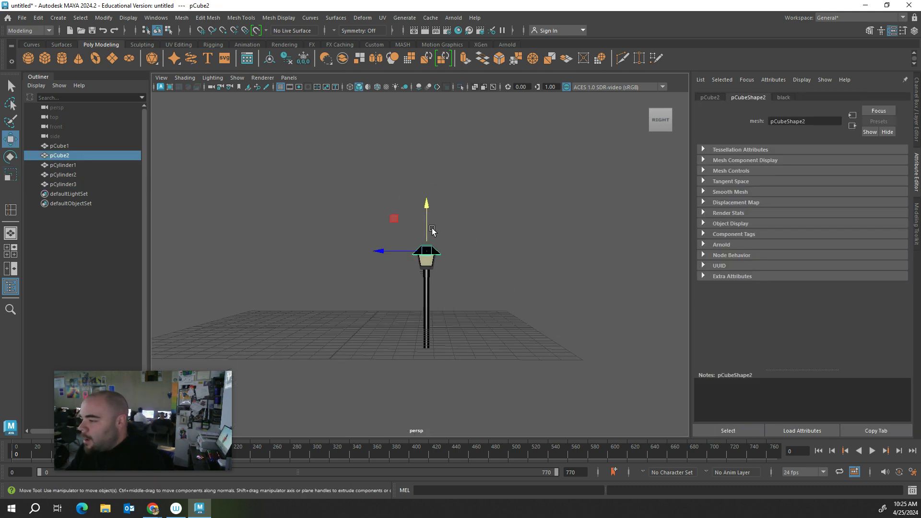
pyautogui.keyDown('shift'); pyautogui.moveTo(423, 238); pyautogui.dragTo(429, 321); pyautogui.keyUp('shift')
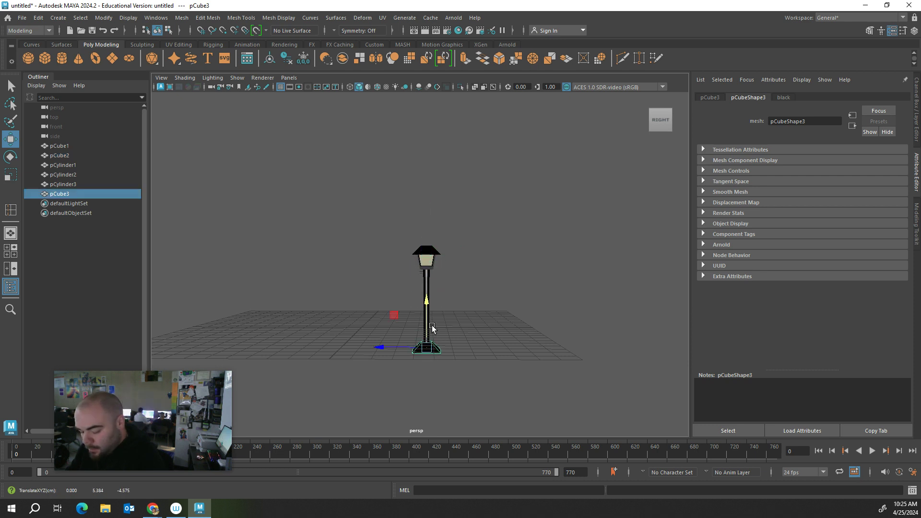
# Step: Scale the base at the pole's foot down uniformly to about 0.692 × -0.270 × 0.692
pyautogui.press('r')
pyautogui.moveTo(438, 353); pyautogui.dragTo(425, 349)
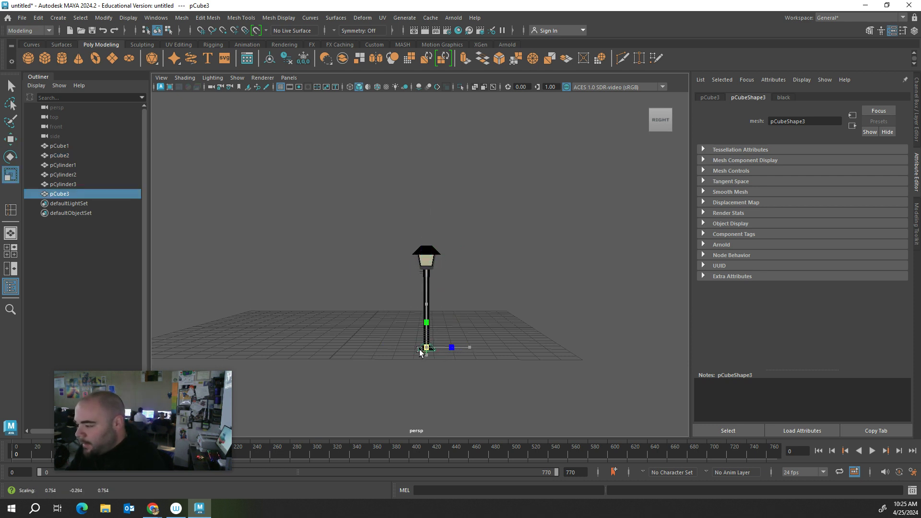
pyautogui.scroll(5, 473, 339)
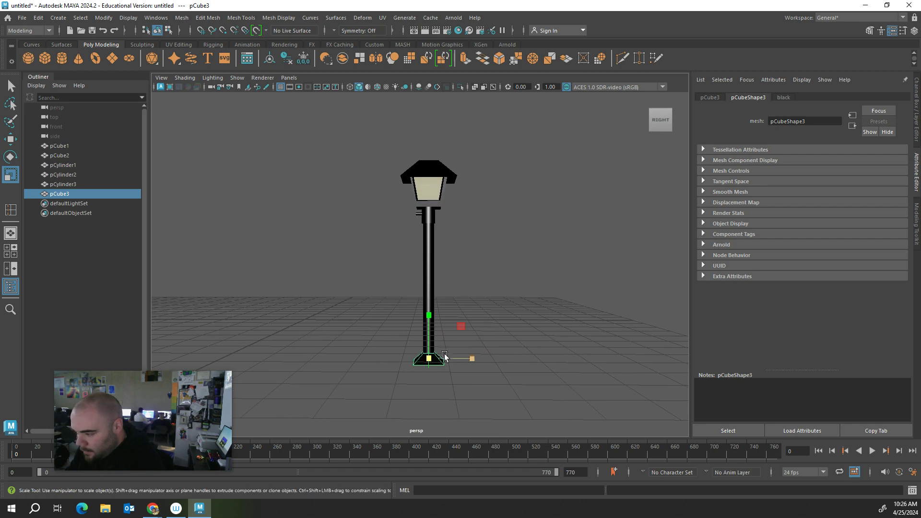
pyautogui.moveTo(431, 361); pyautogui.dragTo(427, 362)
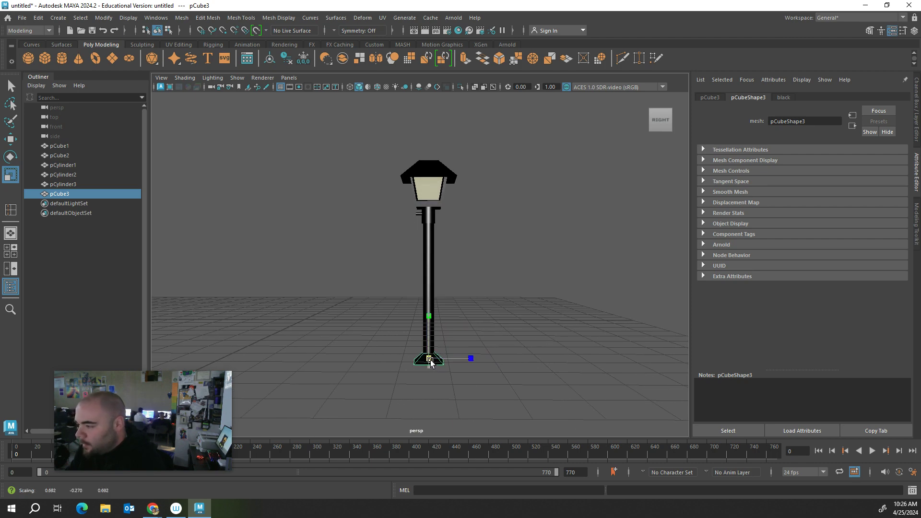
pyautogui.click(499, 310)
pyautogui.moveTo(500, 310)
pyautogui.keyDown('alt'); pyautogui.mouseDown()
pyautogui.moveTo(609, 298)
pyautogui.moveTo(622, 311)
pyautogui.moveTo(568, 323)
pyautogui.moveTo(498, 318)
pyautogui.mouseUp(); pyautogui.keyUp('alt')
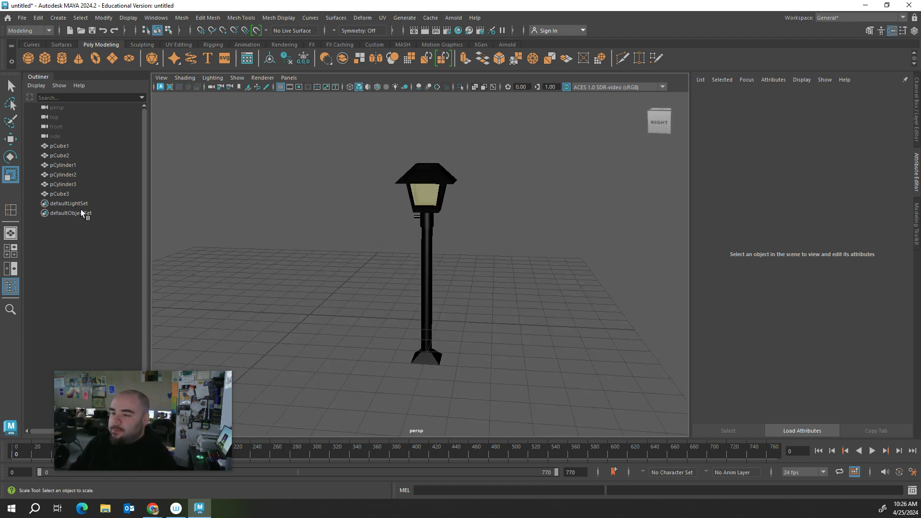
# Step: Select all the street light parts and combine them into a single mesh
pyautogui.moveTo(368, 158); pyautogui.dragTo(460, 271)
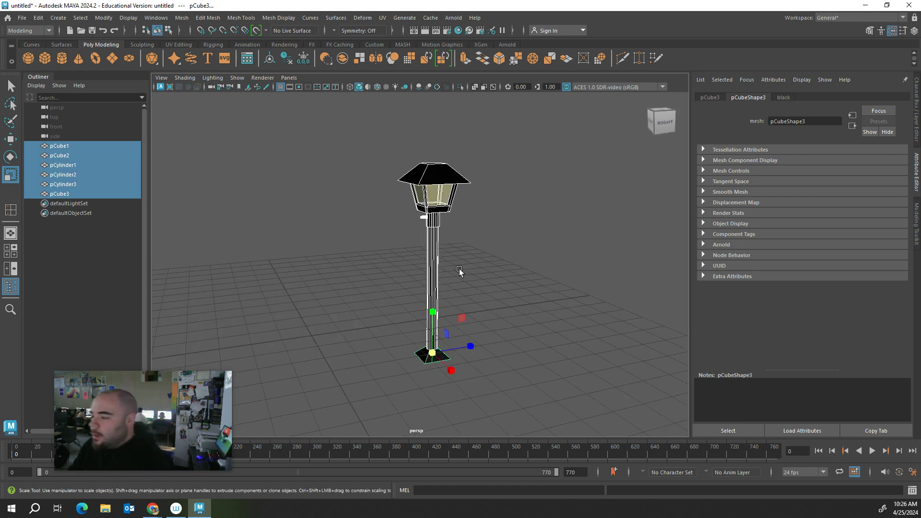
pyautogui.click(374, 189)
pyautogui.moveTo(378, 153); pyautogui.dragTo(330, 261)
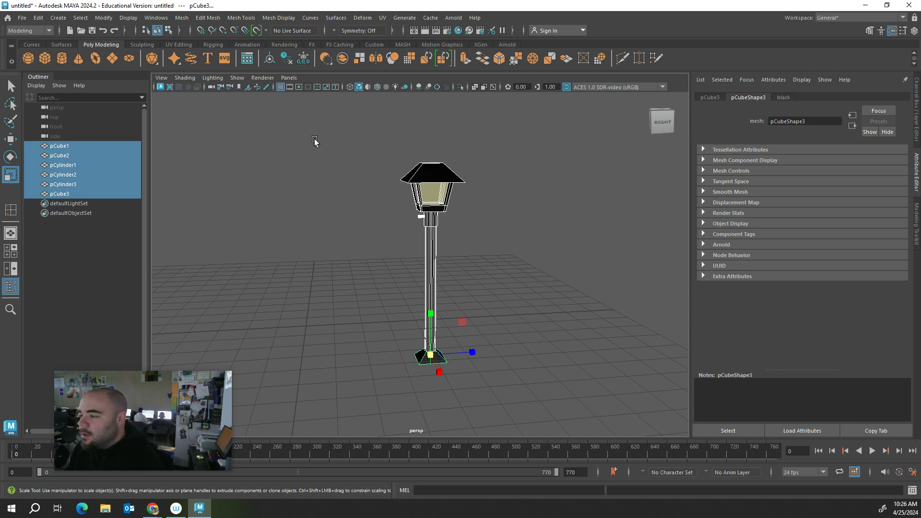
pyautogui.click(182, 17)
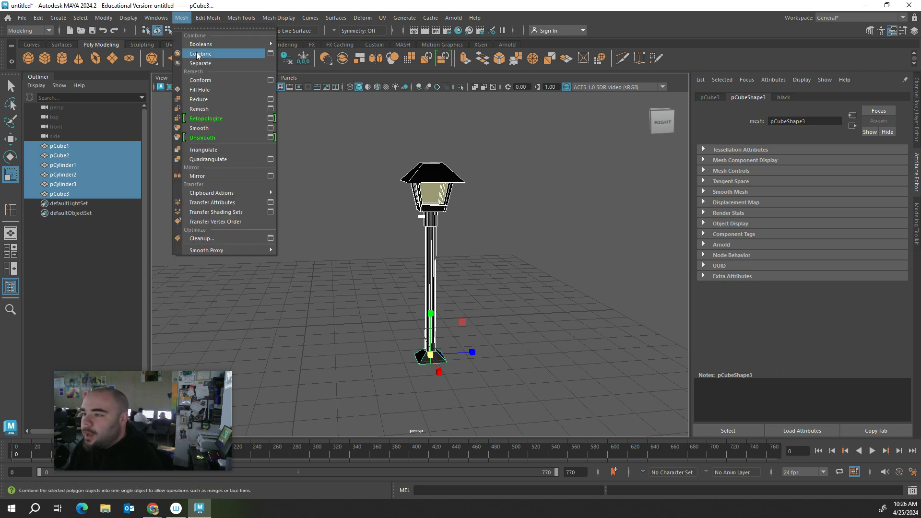
pyautogui.click(197, 54)
# Step: Rename the combined mesh Lamp and delete its construction history
pyautogui.doubleClick(59, 203)
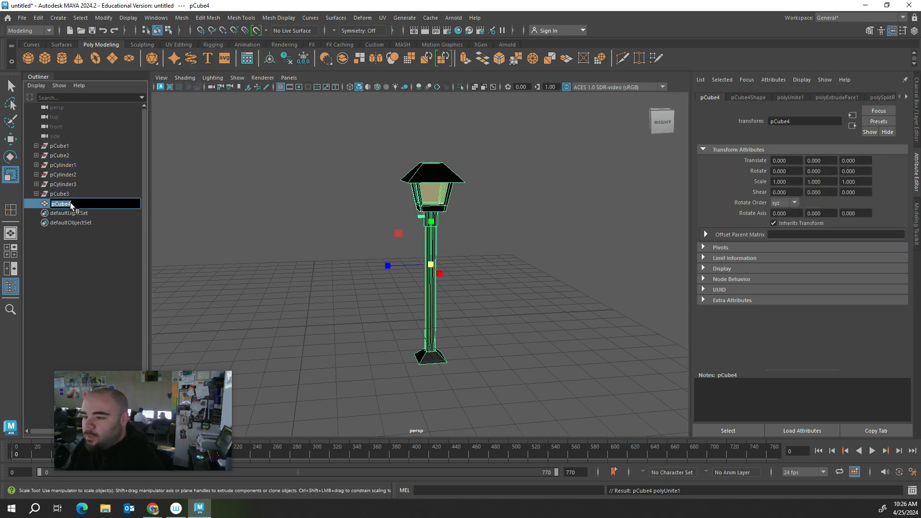
pyautogui.write('Lamp')
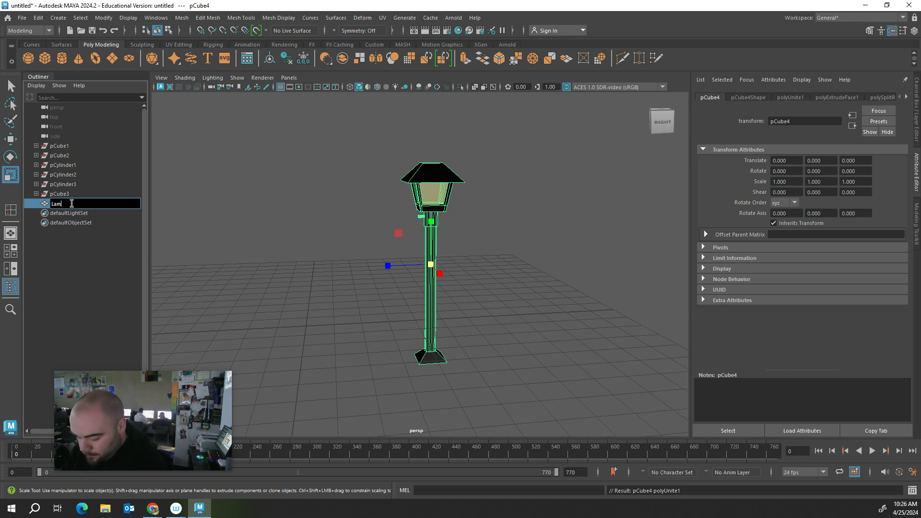
pyautogui.click(108, 217)
pyautogui.click(91, 204)
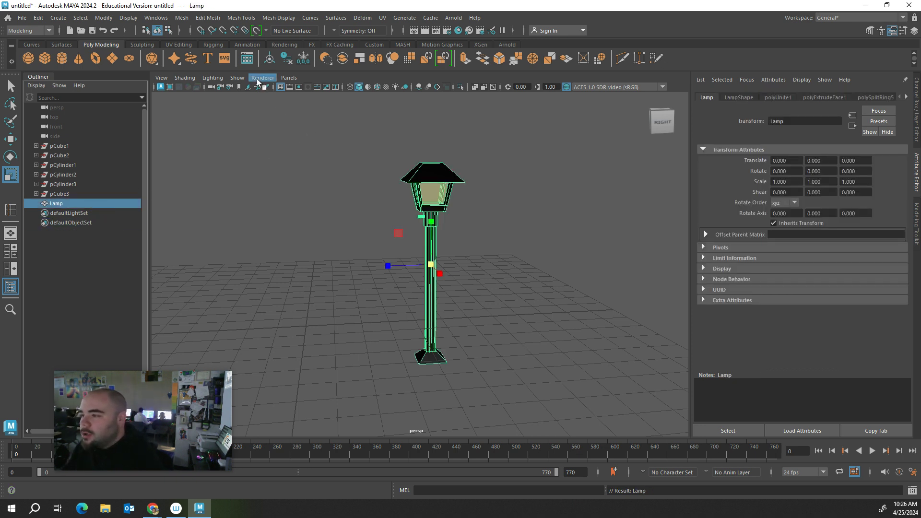
pyautogui.click(287, 60)
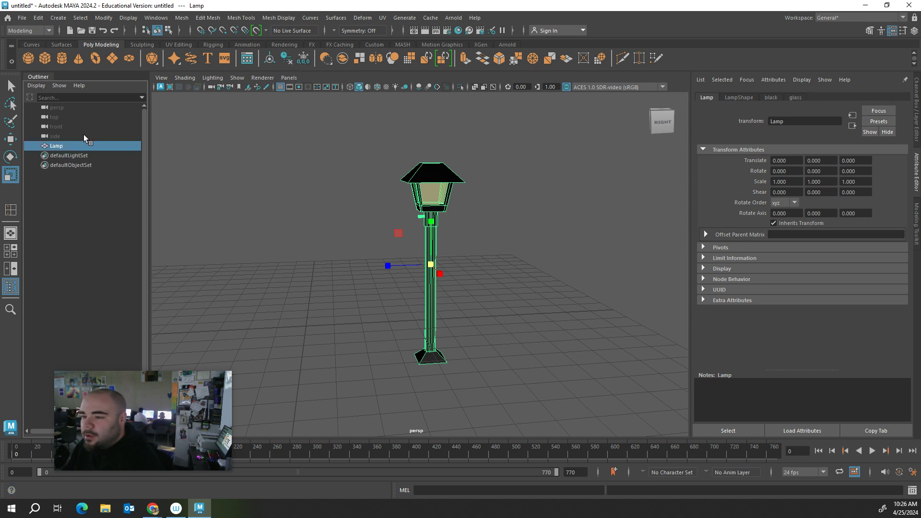
# Step: Raise the Lamp to a Y translation of about 1.623 so its base sits on the grid
pyautogui.click(477, 277)
pyautogui.click(432, 265)
pyautogui.press('w')
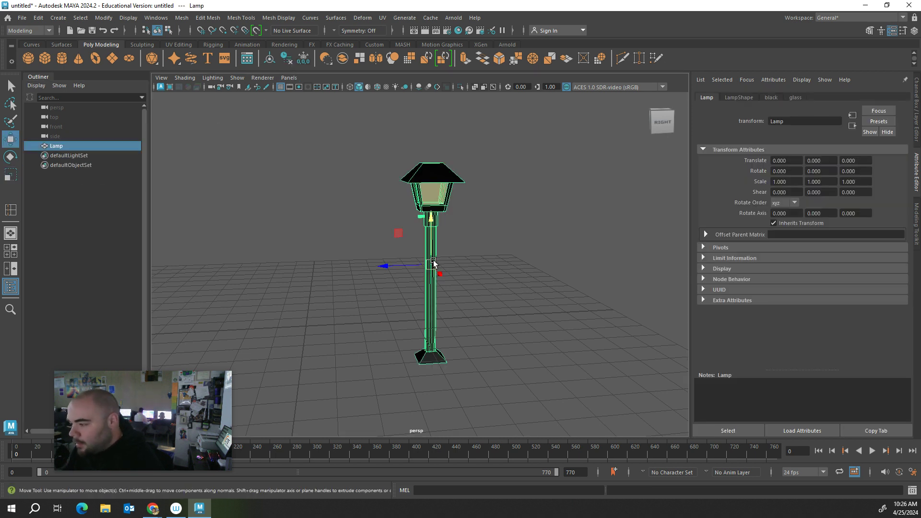
pyautogui.moveTo(433, 263); pyautogui.dragTo(435, 223)
pyautogui.scroll(2, 458, 320)
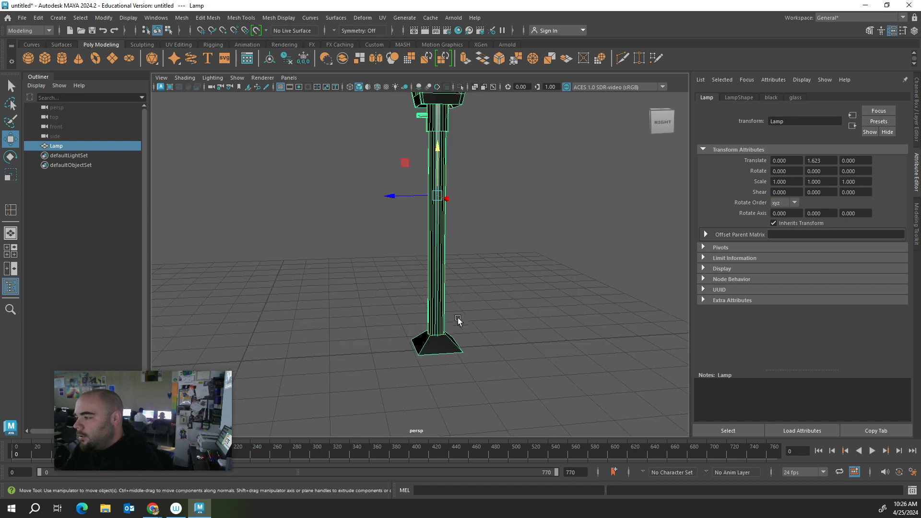
pyautogui.click(498, 309)
pyautogui.keyDown('alt'); pyautogui.moveTo(497, 309); pyautogui.dragTo(545, 321); pyautogui.keyUp('alt')
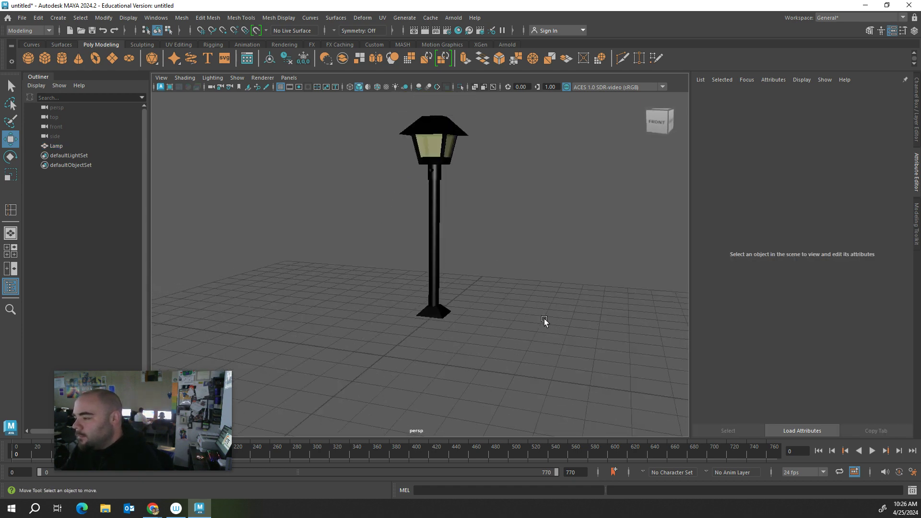
# Step: Scale the Lamp uniformly and adjust its position on the grid
pyautogui.click(441, 145)
pyautogui.press('r')
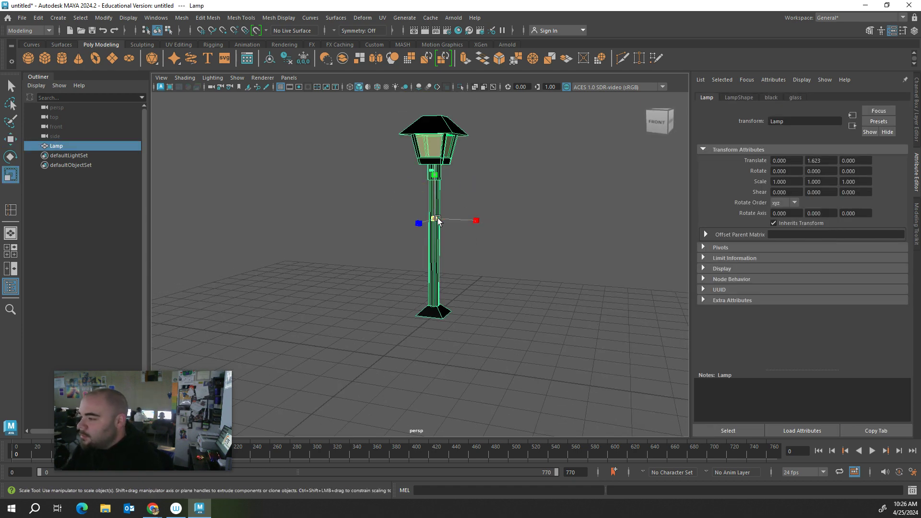
pyautogui.moveTo(438, 221); pyautogui.dragTo(435, 155)
pyautogui.press('w')
pyautogui.click(545, 248)
pyautogui.moveTo(545, 249)
pyautogui.keyDown('alt'); pyautogui.mouseDown()
pyautogui.moveTo(510, 319)
pyautogui.moveTo(526, 296)
pyautogui.moveTo(448, 251)
pyautogui.moveTo(510, 272)
pyautogui.moveTo(436, 243)
pyautogui.moveTo(640, 259)
pyautogui.mouseUp(); pyautogui.keyUp('alt')
# Step: Duplicate the Lamp three times along the grid to form a spaced row of four street lights
pyautogui.click(427, 246)
pyautogui.scroll(-4, 427, 245)
pyautogui.click(560, 362)
pyautogui.scroll(3, 561, 361)
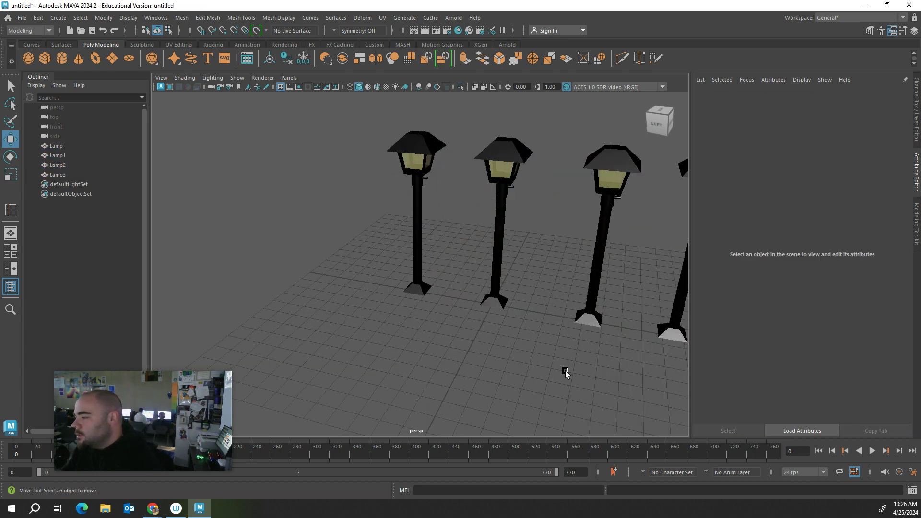
pyautogui.keyDown('alt'); pyautogui.moveTo(565, 371); pyautogui.dragTo(433, 356, button='middle'); pyautogui.keyUp('alt')
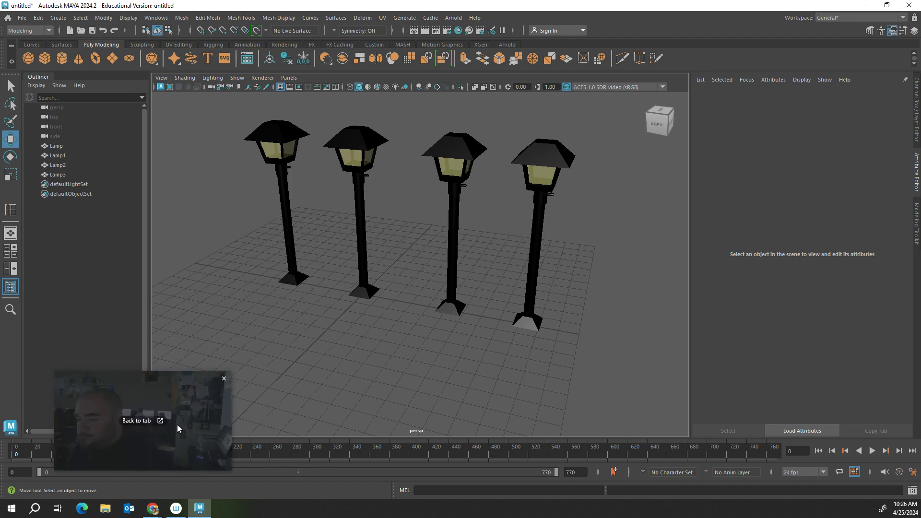